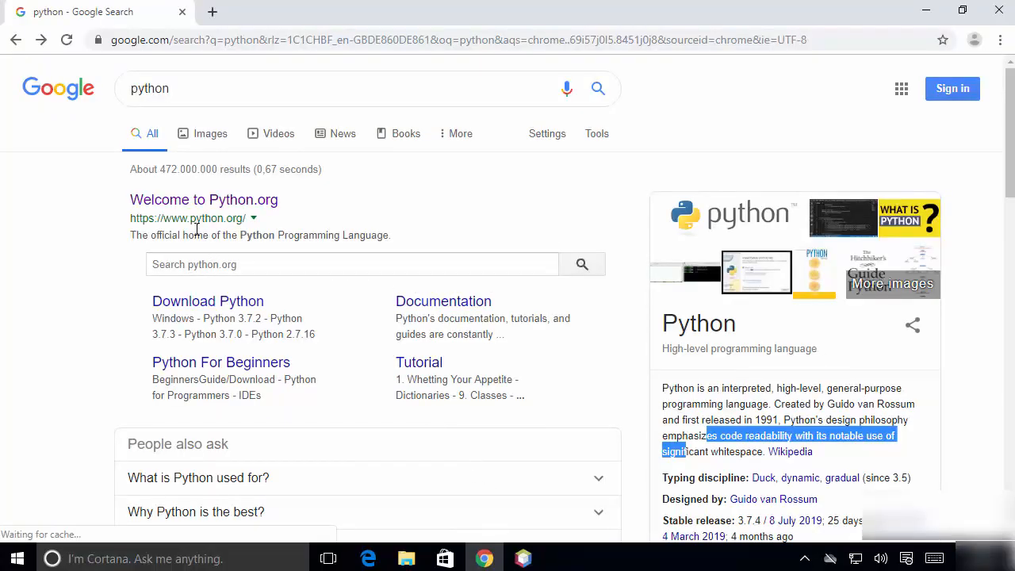
# Open the official Python.org site from the search results and go to the latest Python 3.7.4 release page.
pyautogui.click(235, 209)
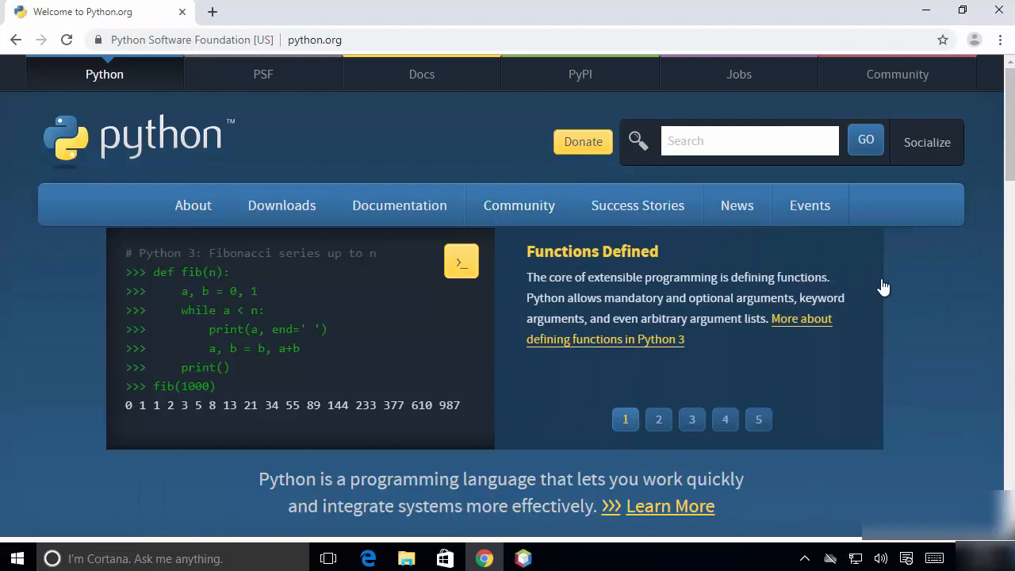
pyautogui.scroll(-3, 881, 289)
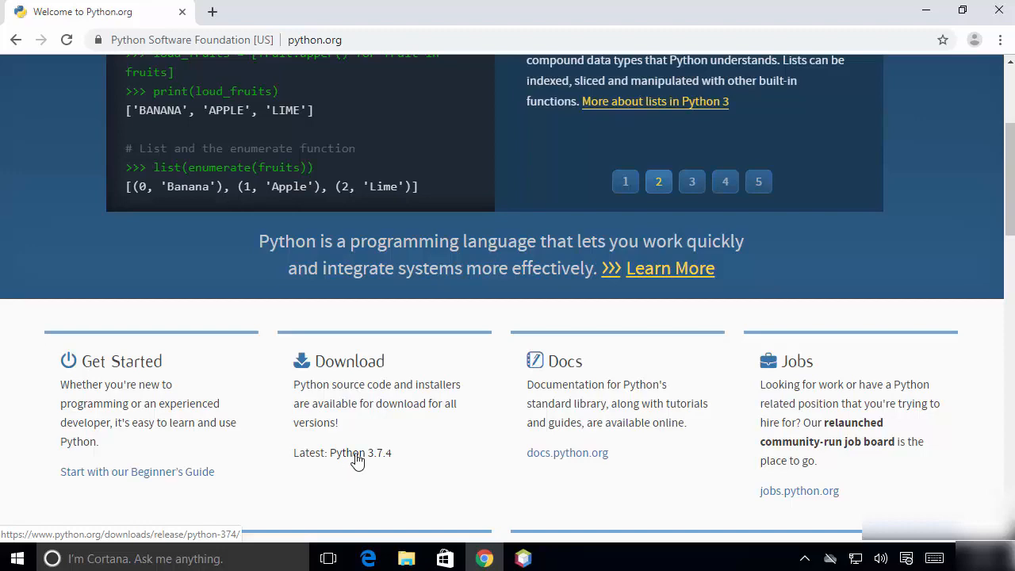
pyautogui.click(357, 461)
# Download the Windows x86-64 executable installer from the release's Files list.
pyautogui.scroll(-1, 276, 288)
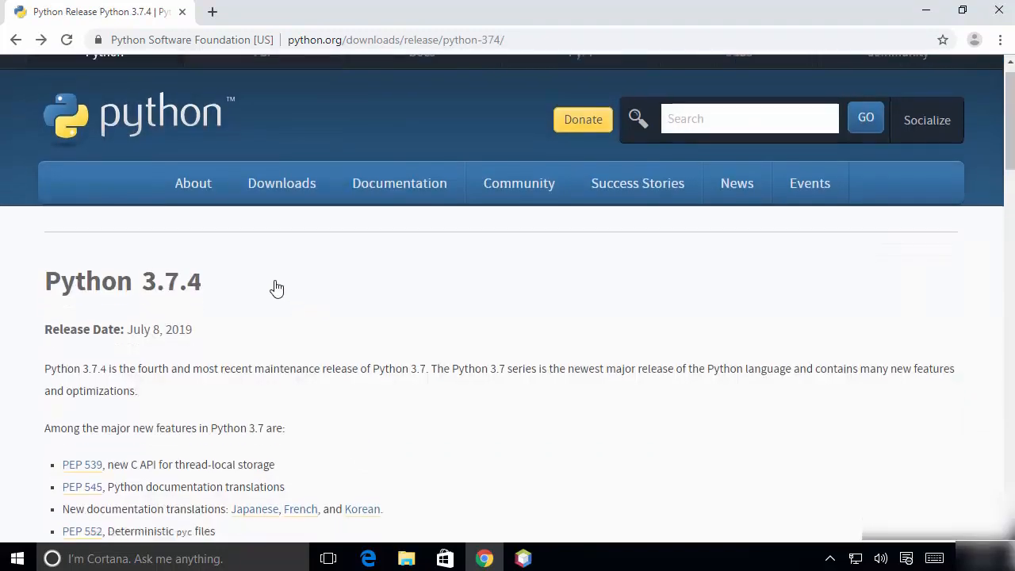
pyautogui.scroll(-15, 277, 288)
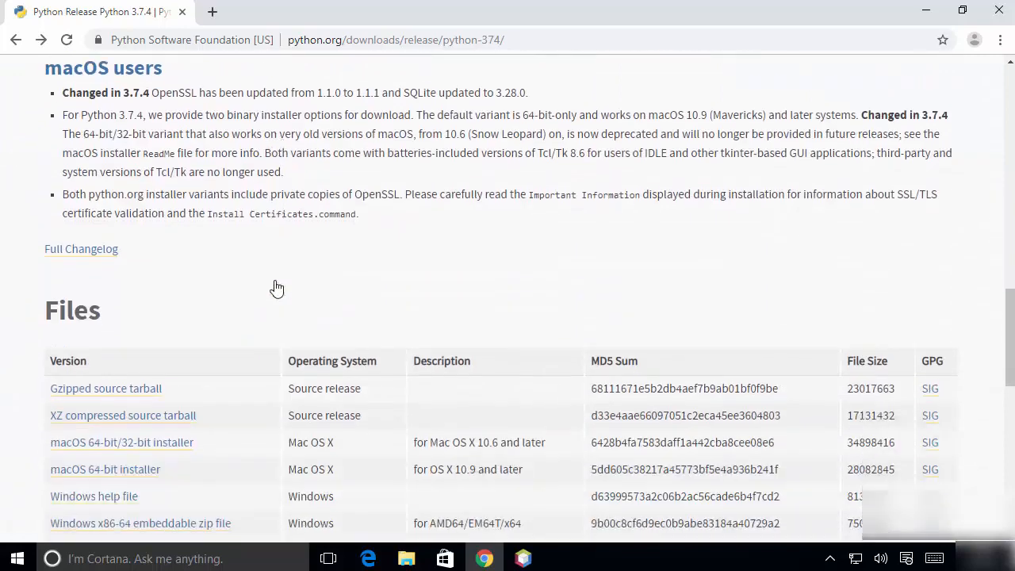
pyautogui.scroll(-1, 277, 288)
pyautogui.scroll(-2, 209, 303)
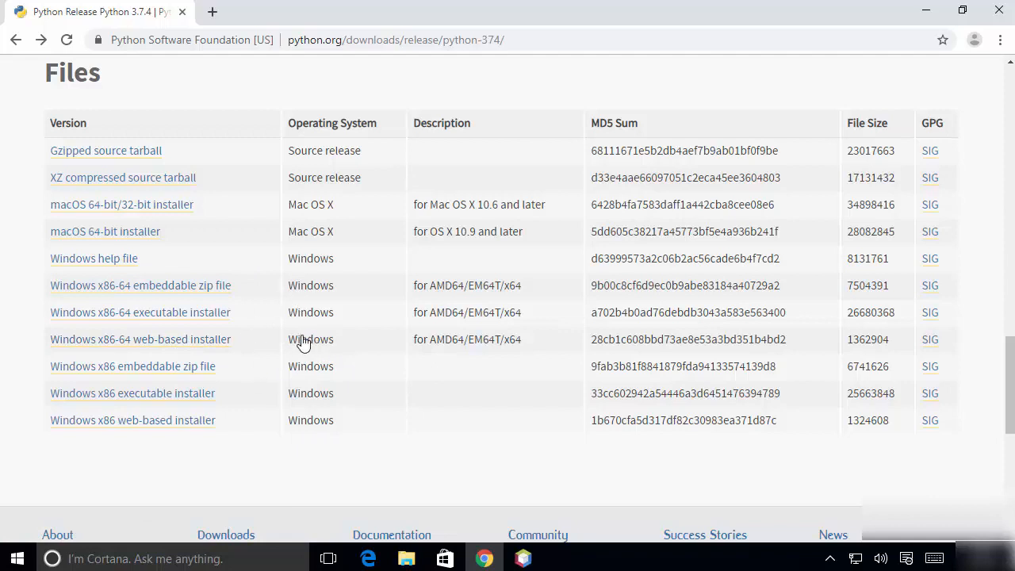
pyautogui.click(140, 321)
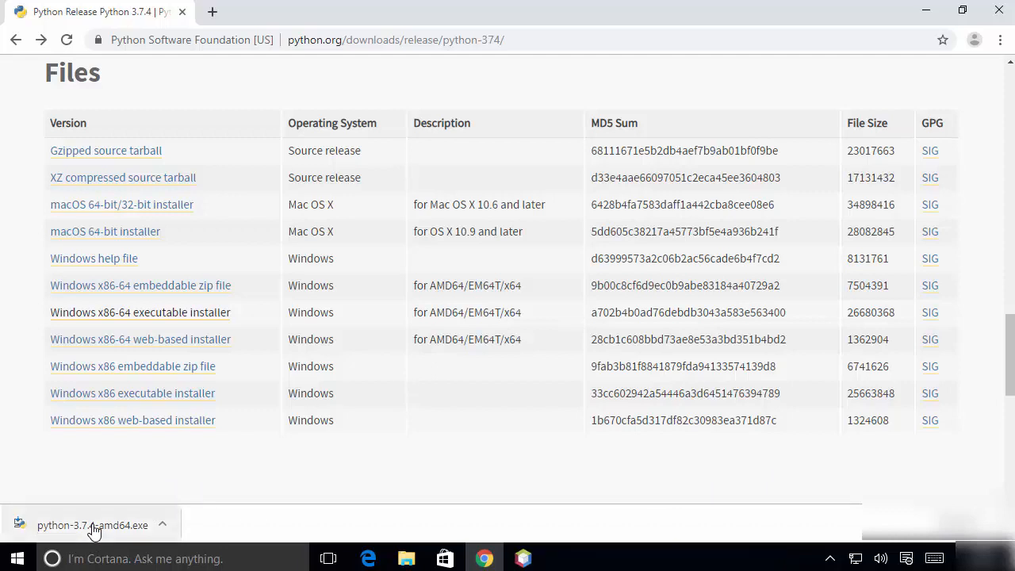
# Launch the downloaded Python 3.7.4 installer, minimize the browser and allow the file to run.
pyautogui.click(92, 526)
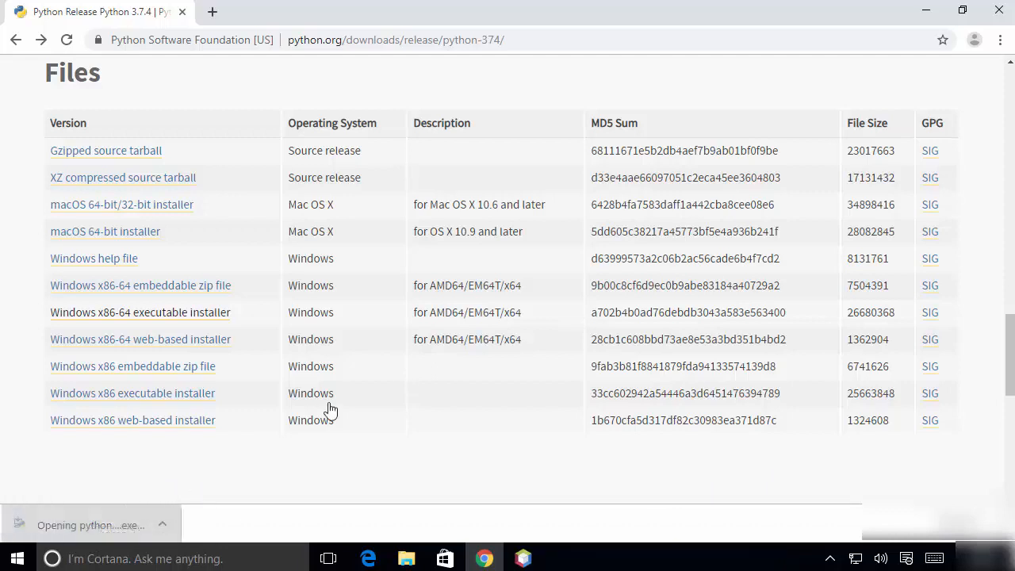
pyautogui.click(926, 11)
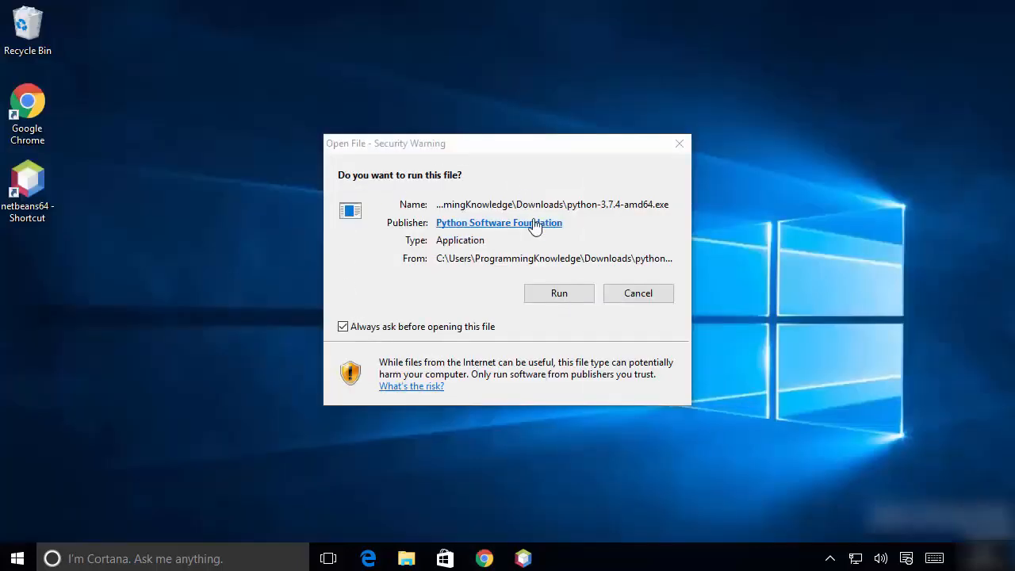
pyautogui.click(547, 296)
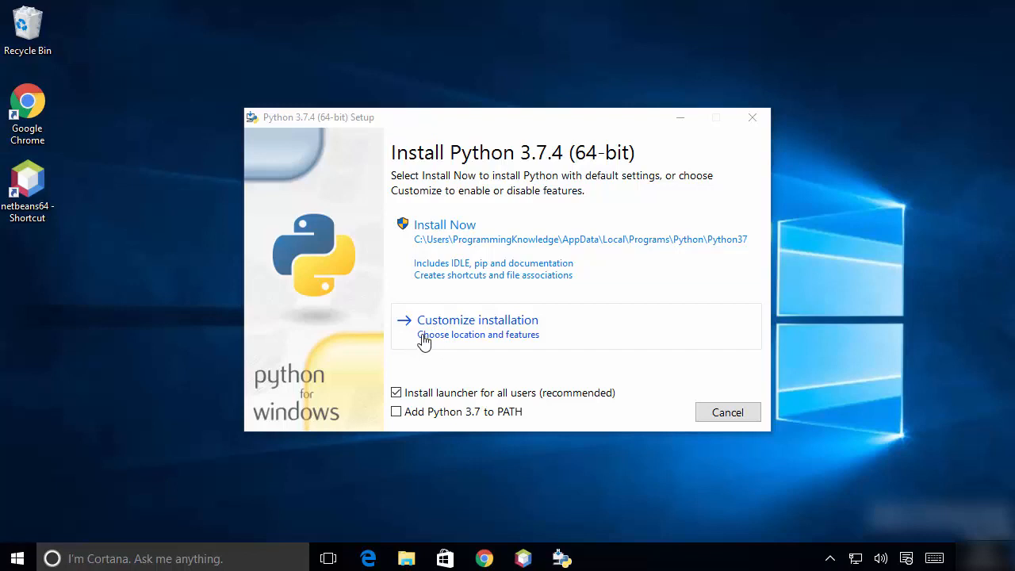
# Enable adding Python 3.7 to PATH, choose the customized installation and accept the default optional features.
pyautogui.click(397, 414)
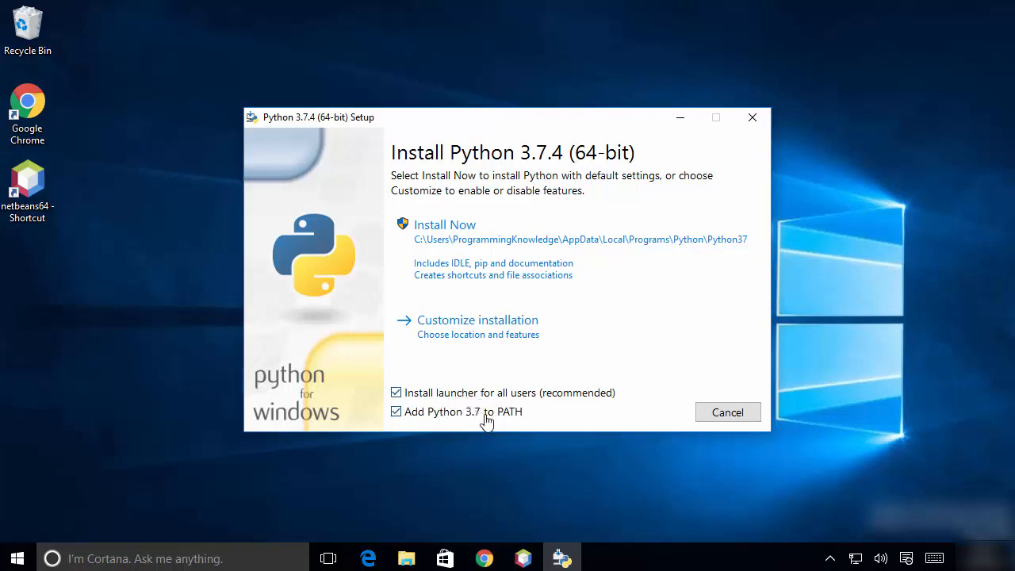
pyautogui.click(472, 337)
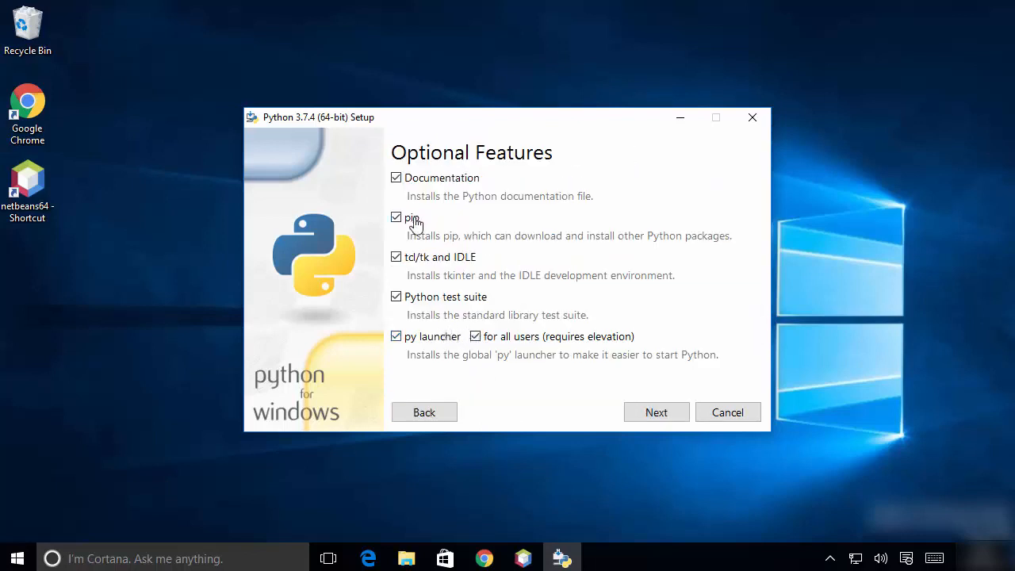
pyautogui.click(637, 418)
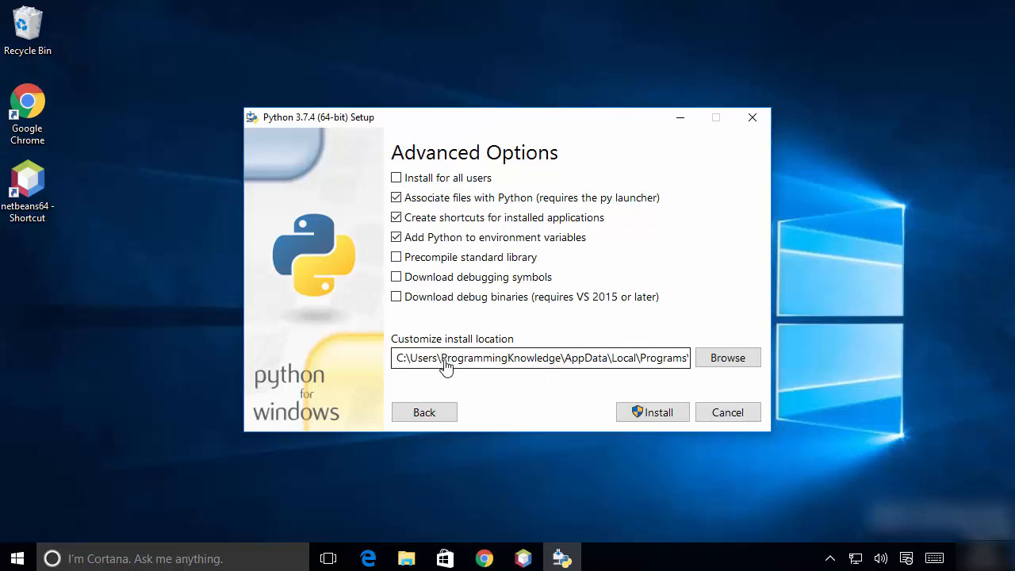
# Shorten the customized install location to C:\Python\Python37.
pyautogui.moveTo(418, 361); pyautogui.dragTo(673, 365)
pyautogui.click(618, 366)
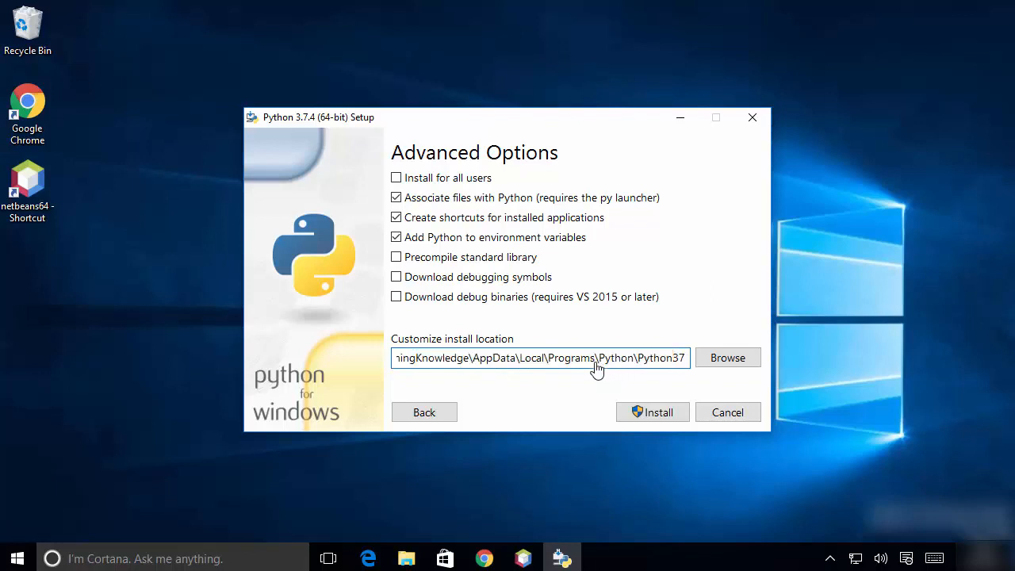
pyautogui.moveTo(596, 367); pyautogui.dragTo(415, 364)
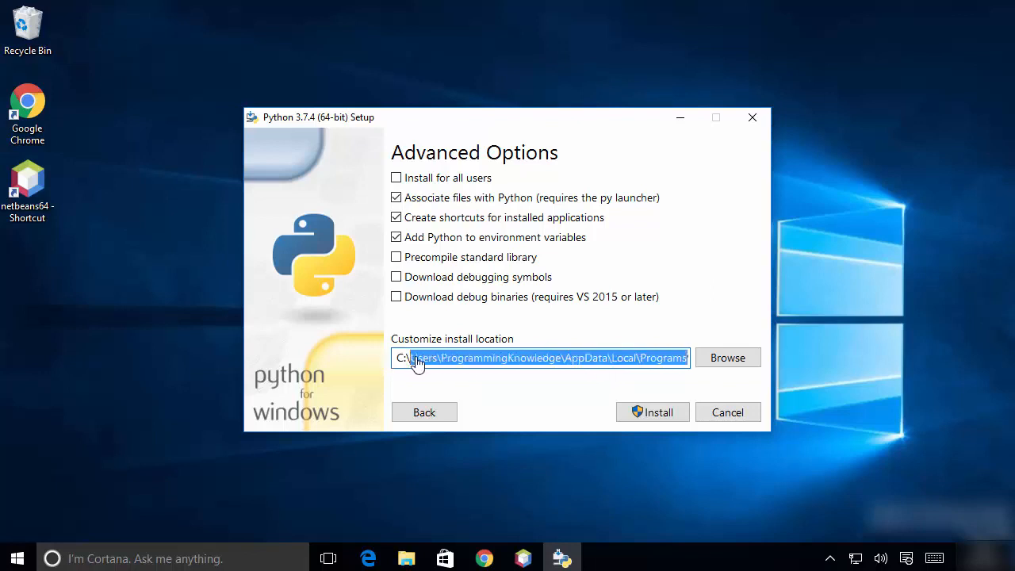
pyautogui.press('BackSpace')
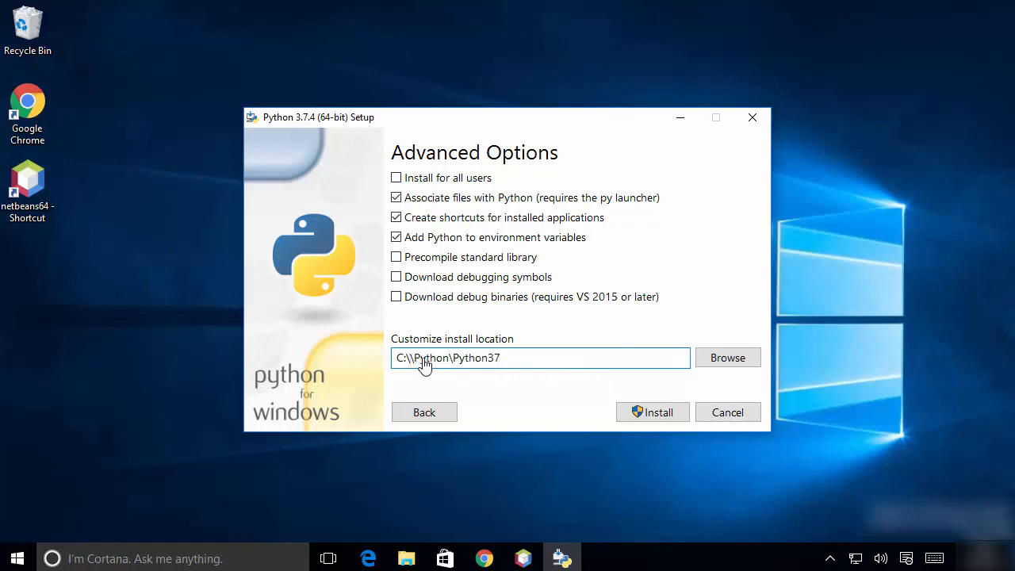
pyautogui.press('BackSpace')
pyautogui.click(432, 361)
pyautogui.moveTo(447, 361); pyautogui.dragTo(410, 359)
# Create a new folder named Python on Local Disk (C:) in File Explorer, then return to the Python setup.
pyautogui.click(415, 561)
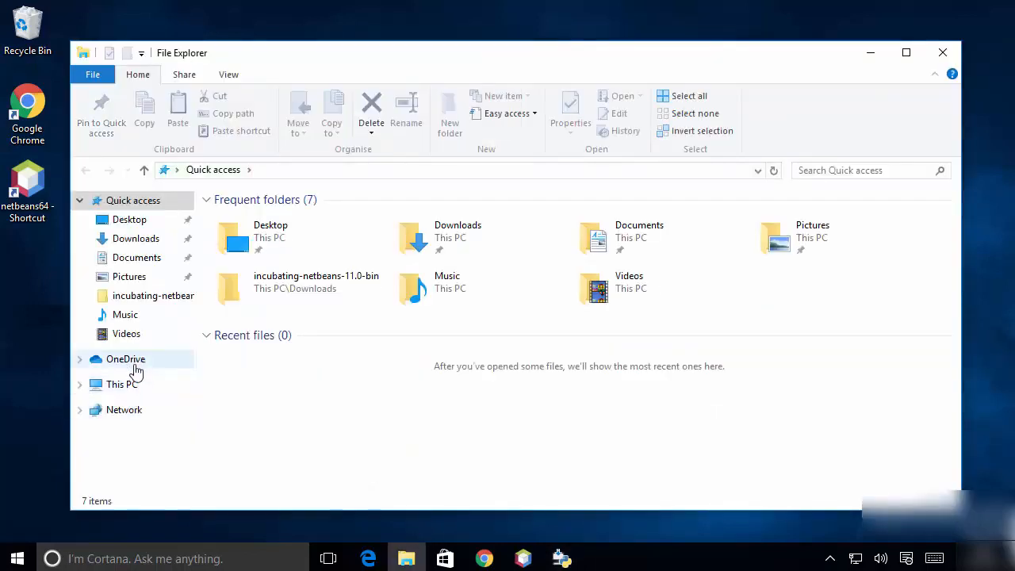
pyautogui.click(123, 383)
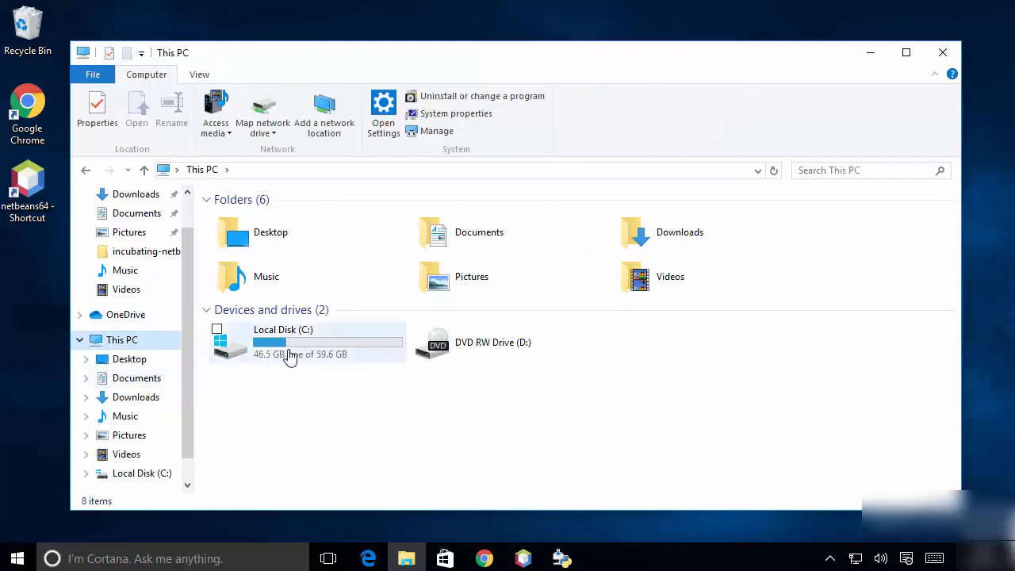
pyautogui.doubleClick(287, 356)
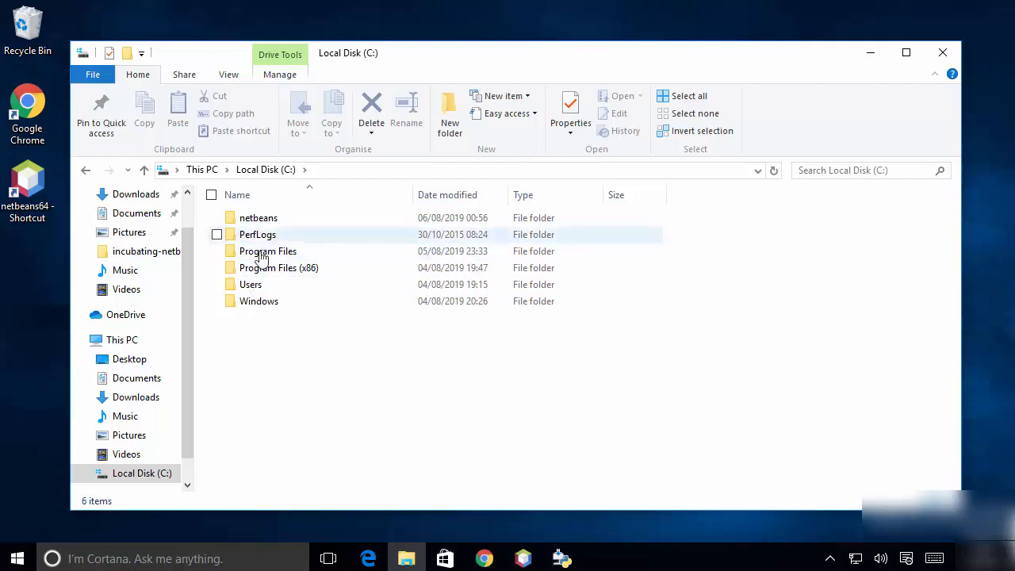
pyautogui.rightClick(268, 350)
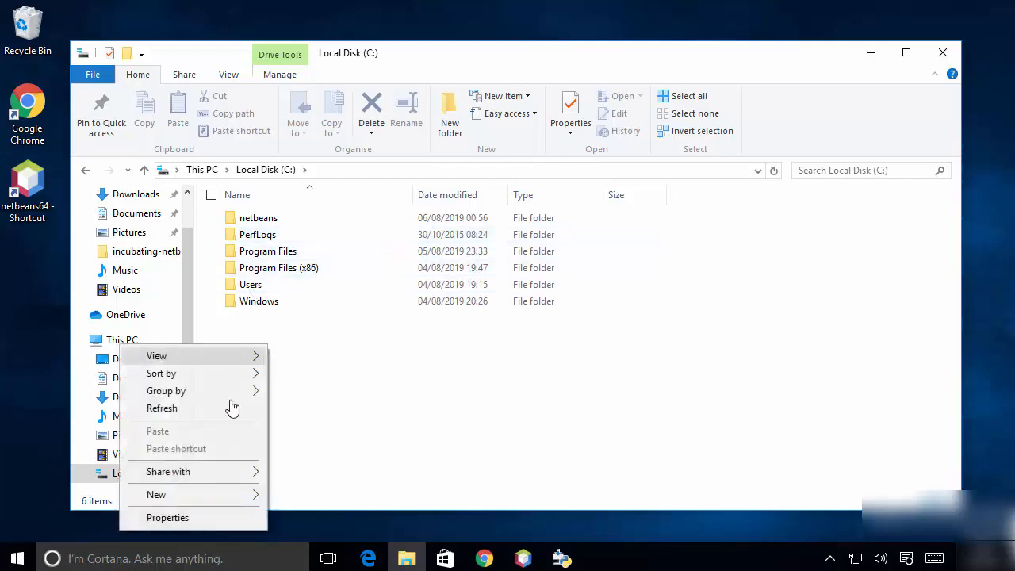
pyautogui.moveTo(236, 495)
pyautogui.click(93, 499)
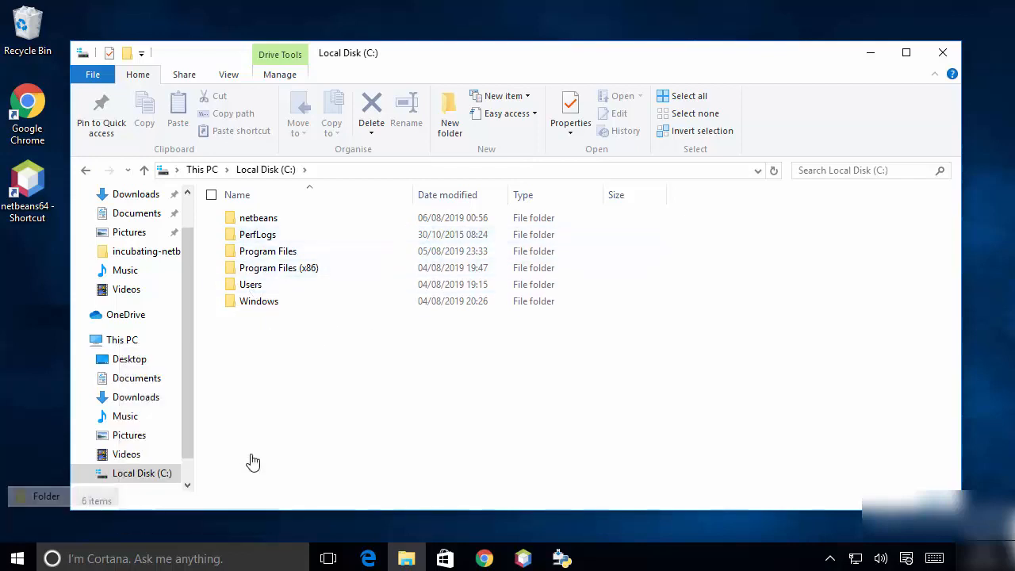
pyautogui.write('Python')
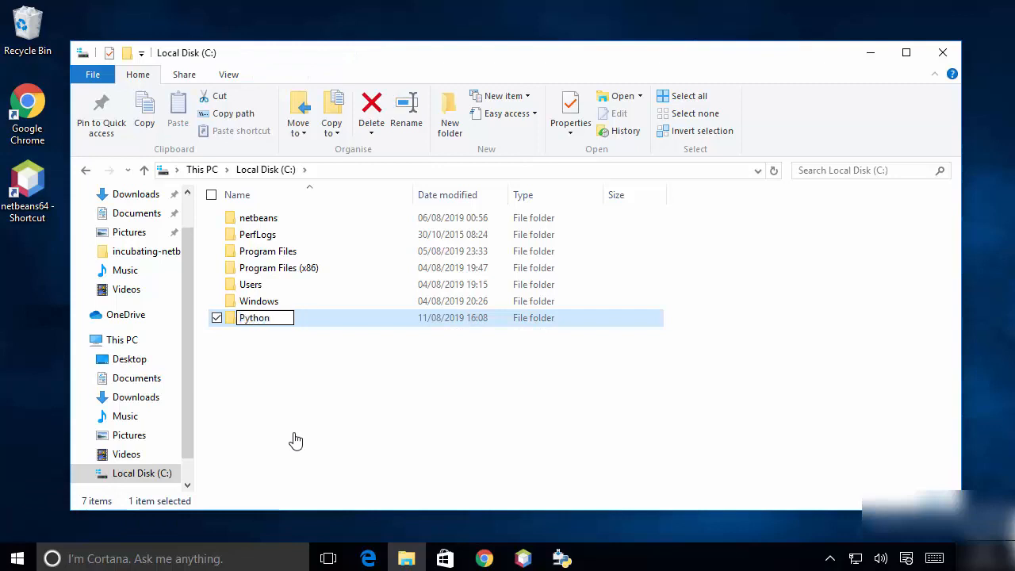
pyautogui.press('Return')
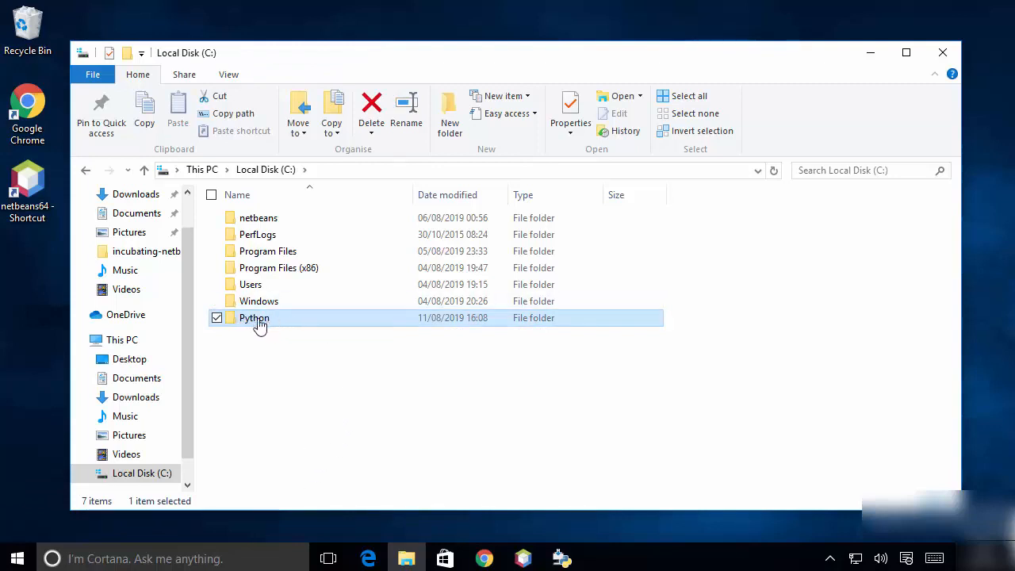
pyautogui.click(870, 52)
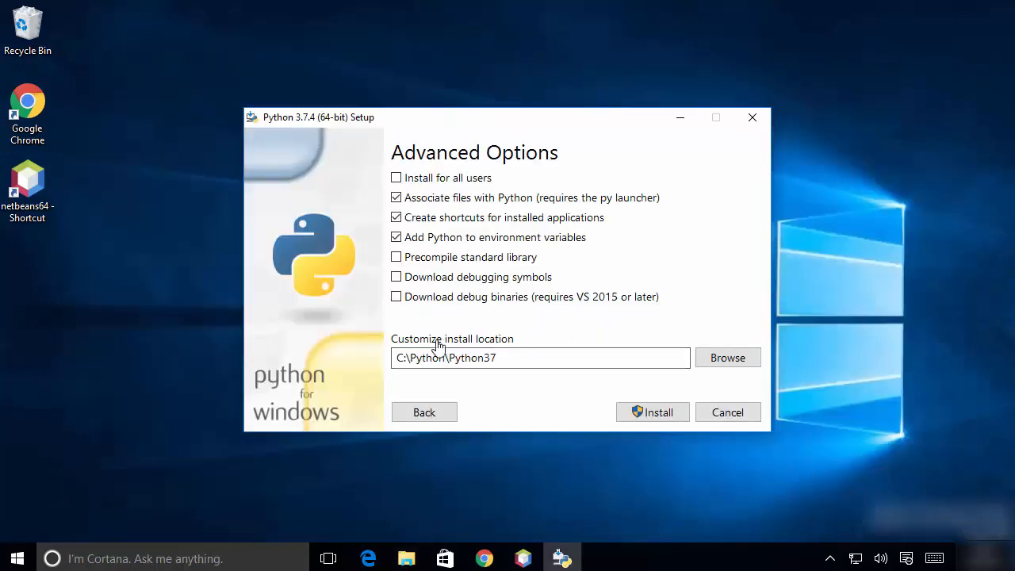
pyautogui.doubleClick(401, 358)
pyautogui.press('BackSpace')
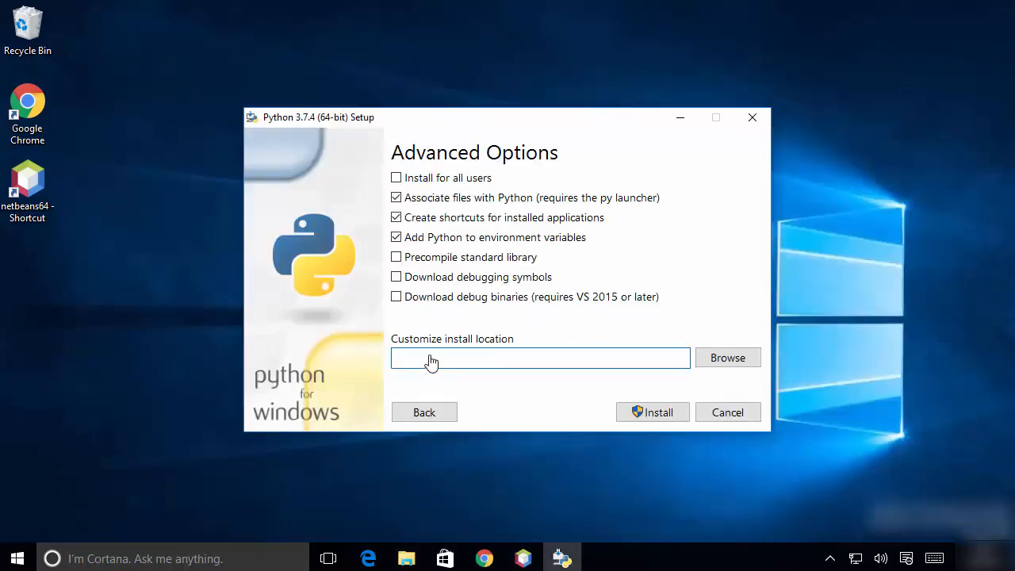
pyautogui.hotkey('ctrl', 'z')
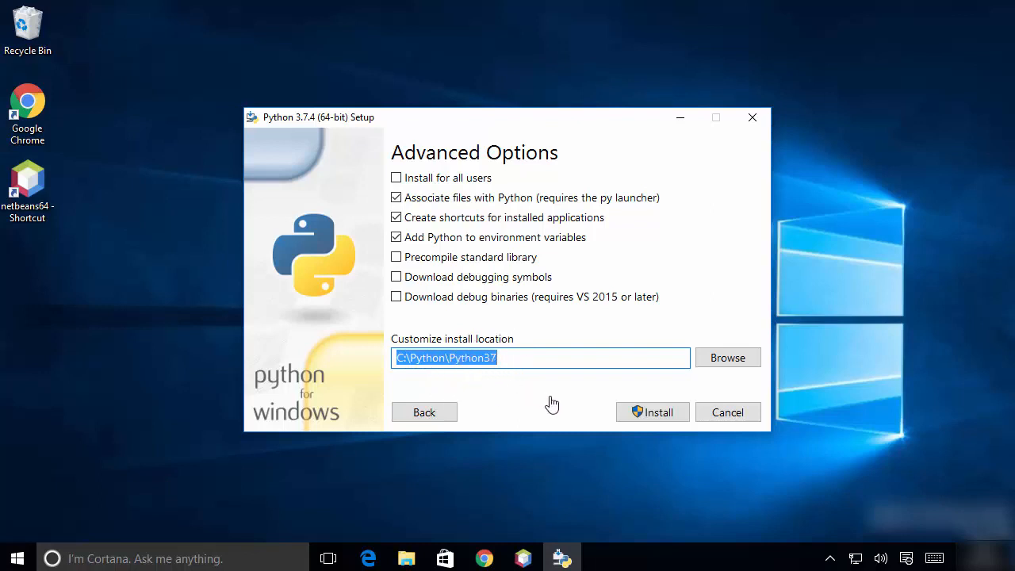
# Install Python with the chosen options, allow the installer to make changes to the PC, and close the finished setup.
pyautogui.click(632, 418)
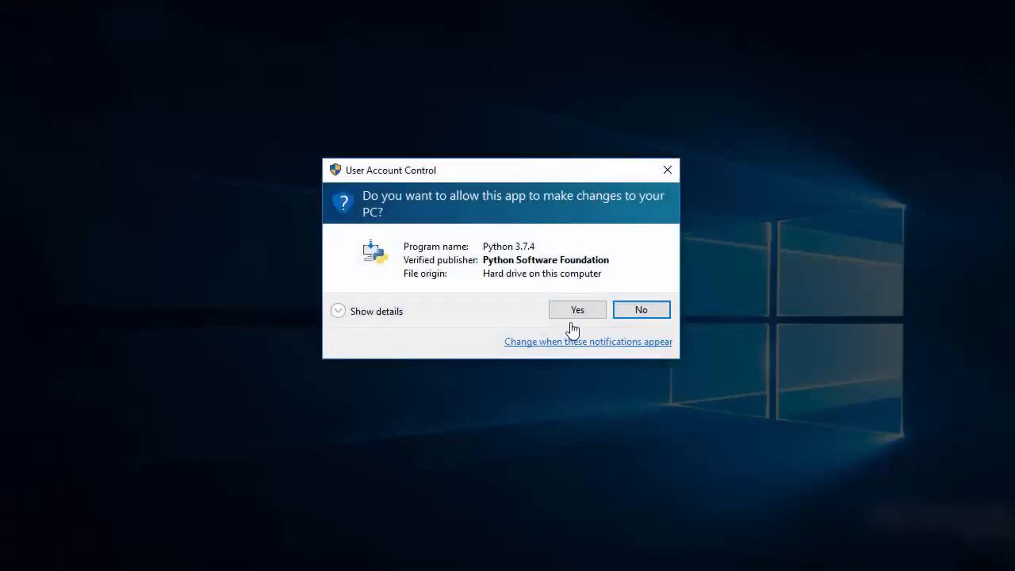
pyautogui.click(570, 313)
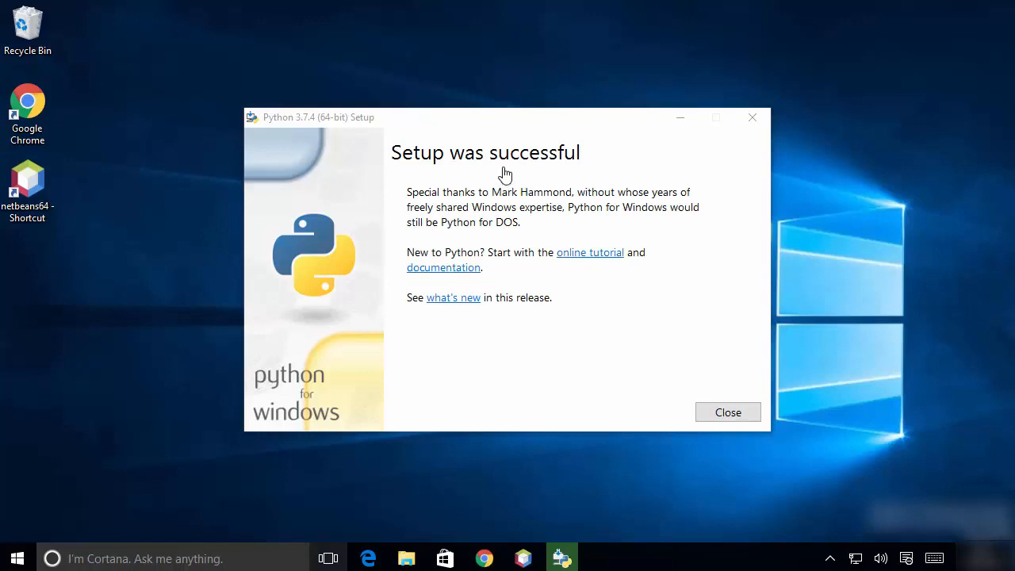
pyautogui.click(728, 412)
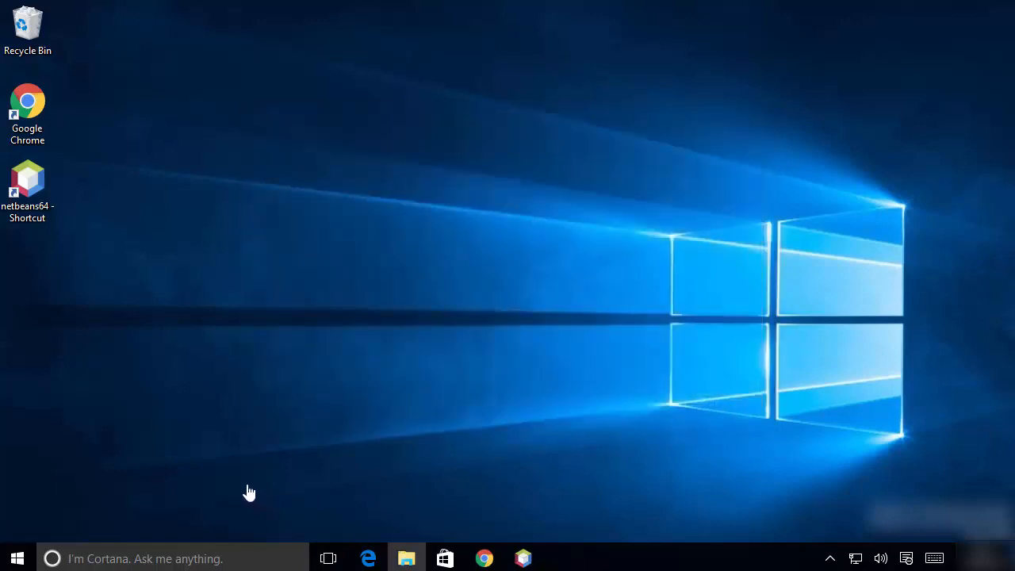
# Find the recently added Python programs among all installed apps and launch IDLE (Python 3.7 64-bit).
pyautogui.click(18, 558)
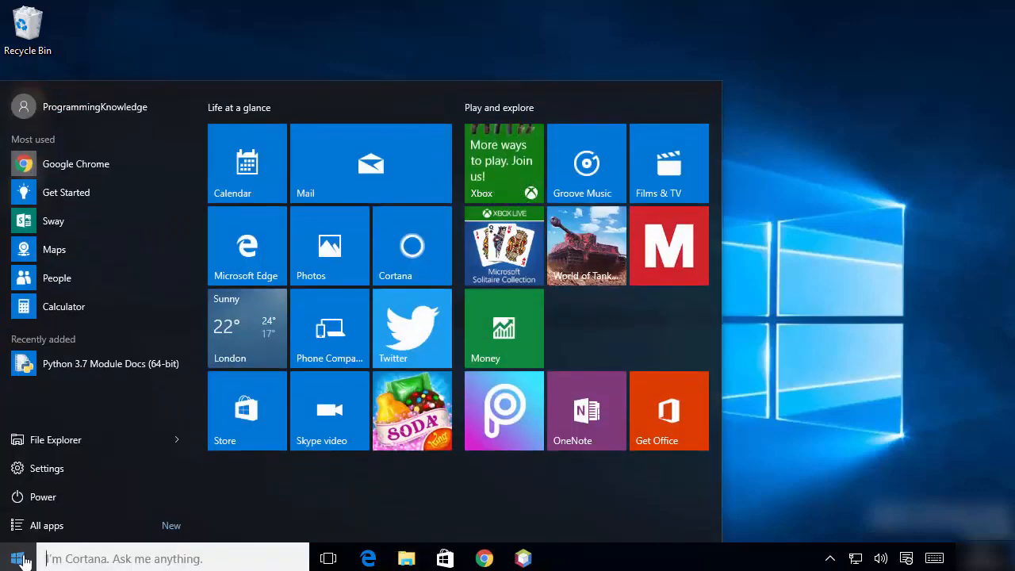
pyautogui.click(57, 527)
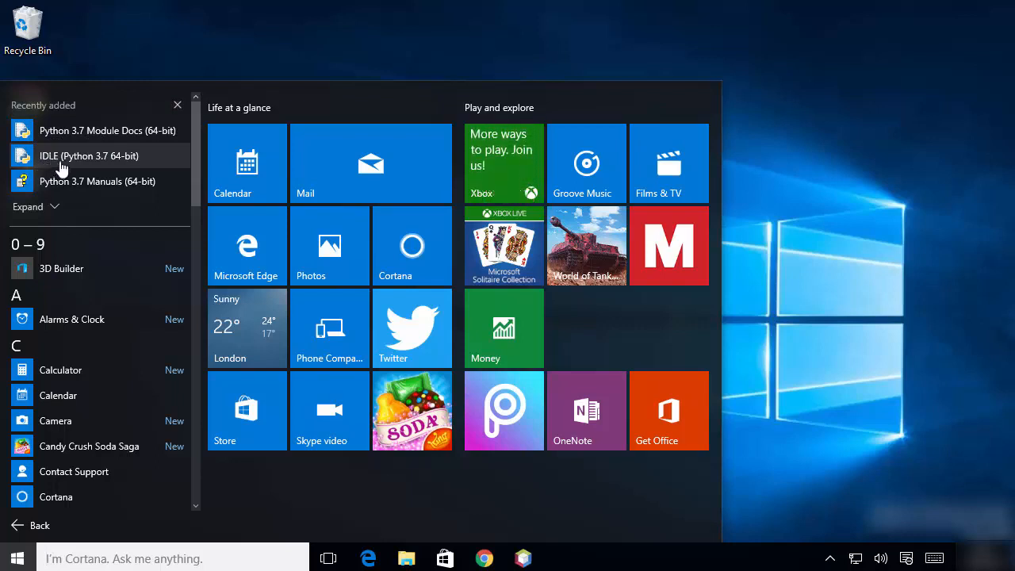
pyautogui.click(54, 206)
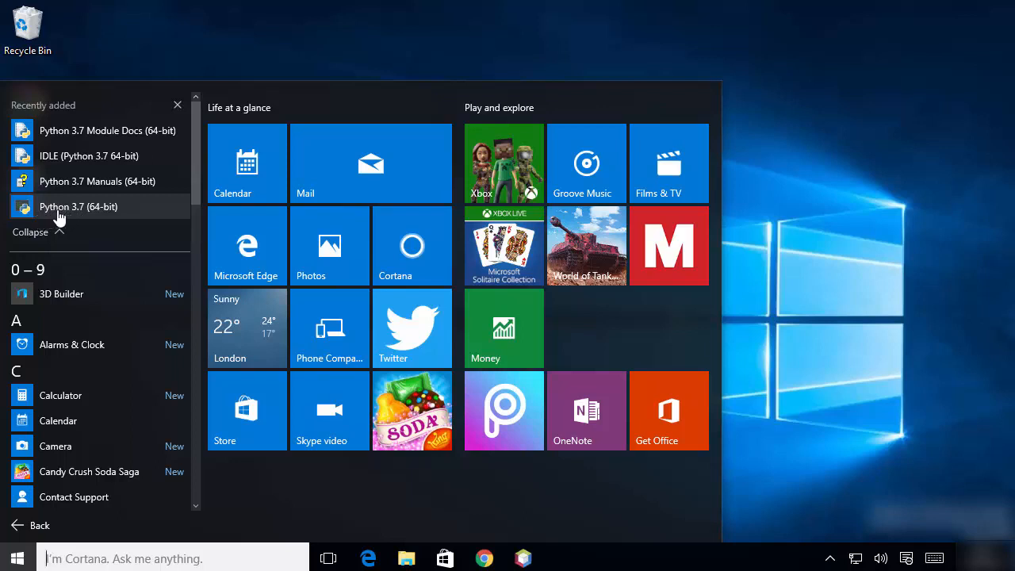
pyautogui.click(61, 163)
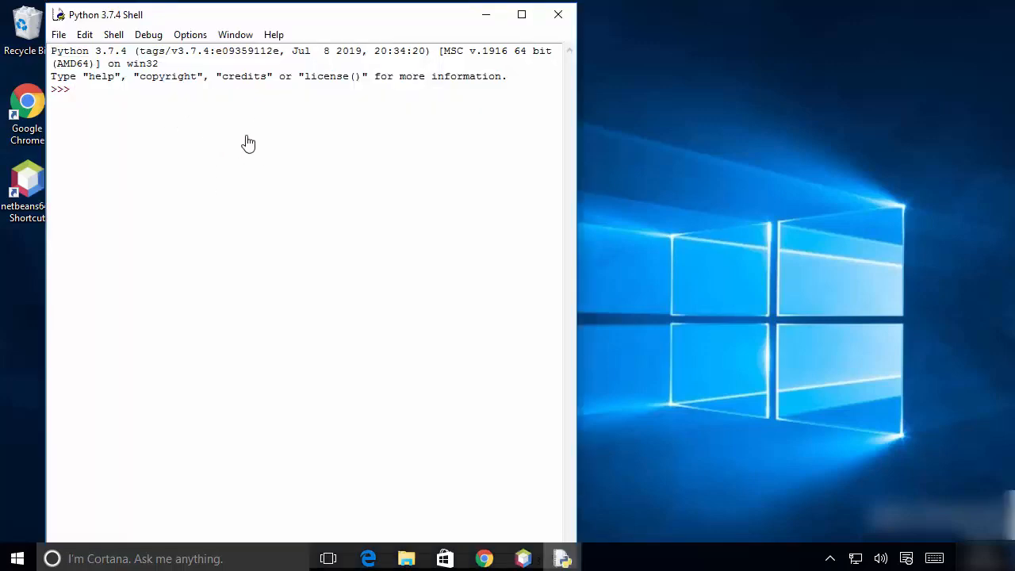
# Set the IDLE shell and editor font size to 16, apply the change, and close the settings.
pyautogui.click(189, 37)
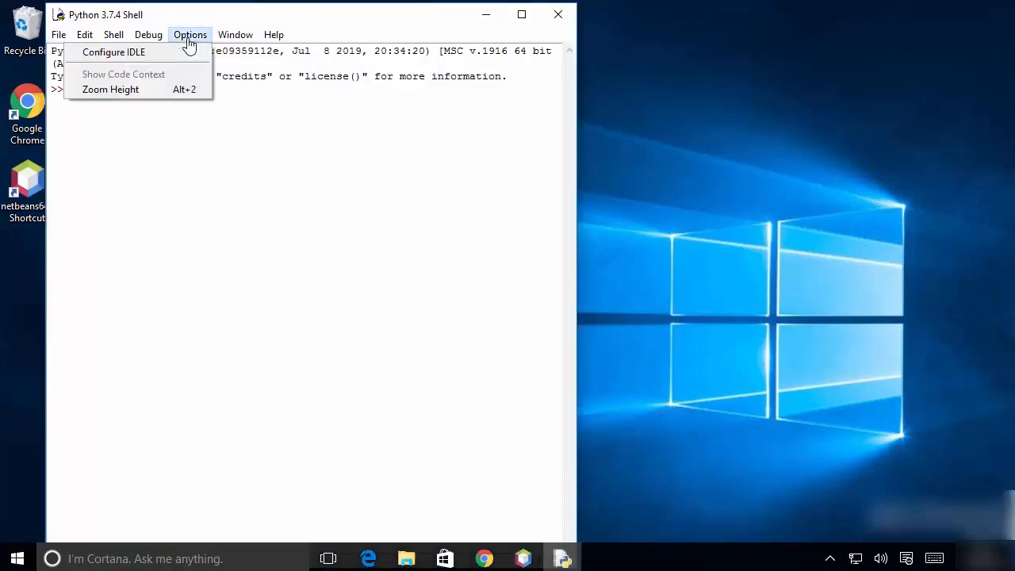
pyautogui.click(113, 56)
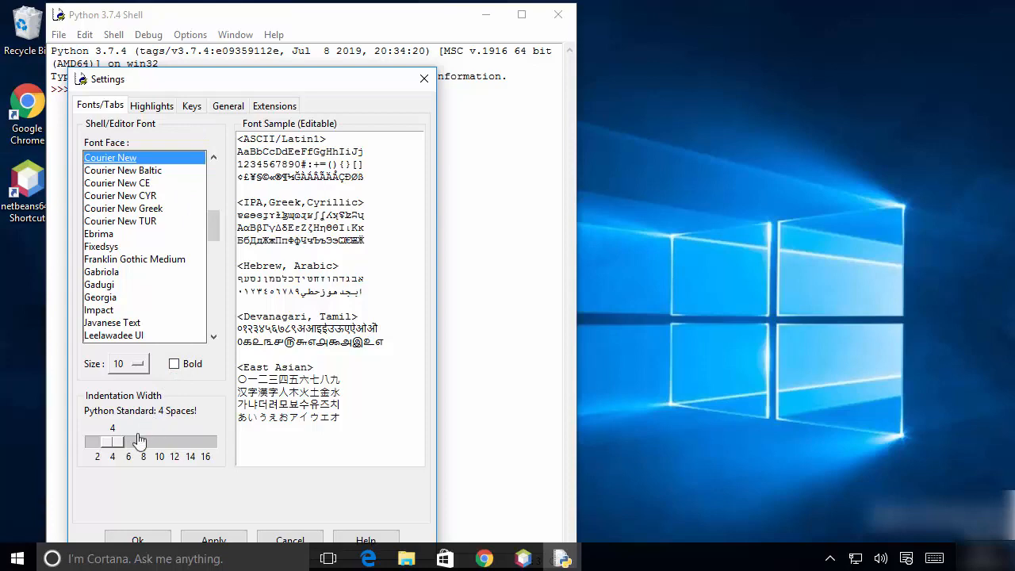
pyautogui.click(131, 370)
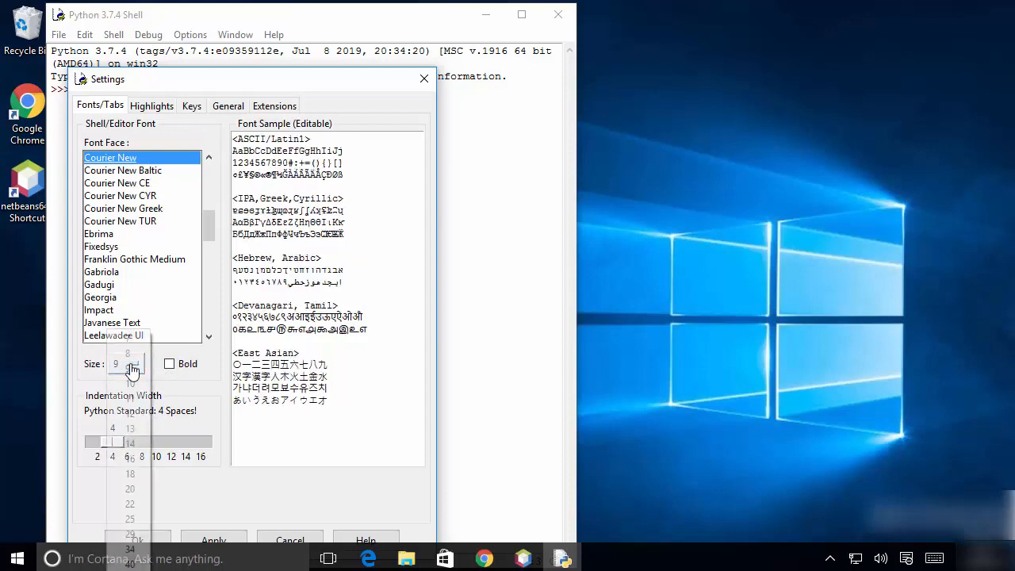
pyautogui.click(130, 459)
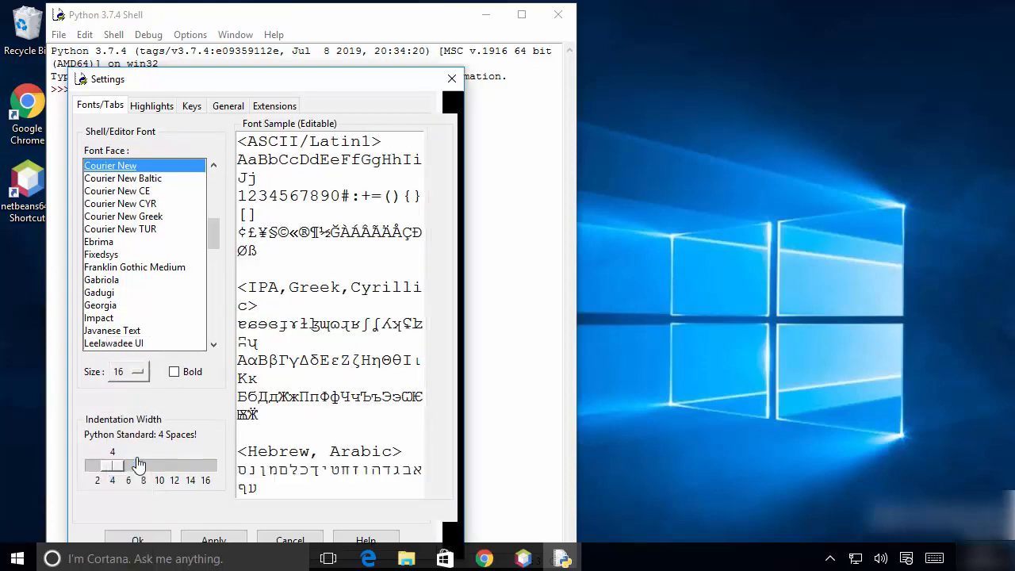
pyautogui.click(227, 540)
pyautogui.click(152, 540)
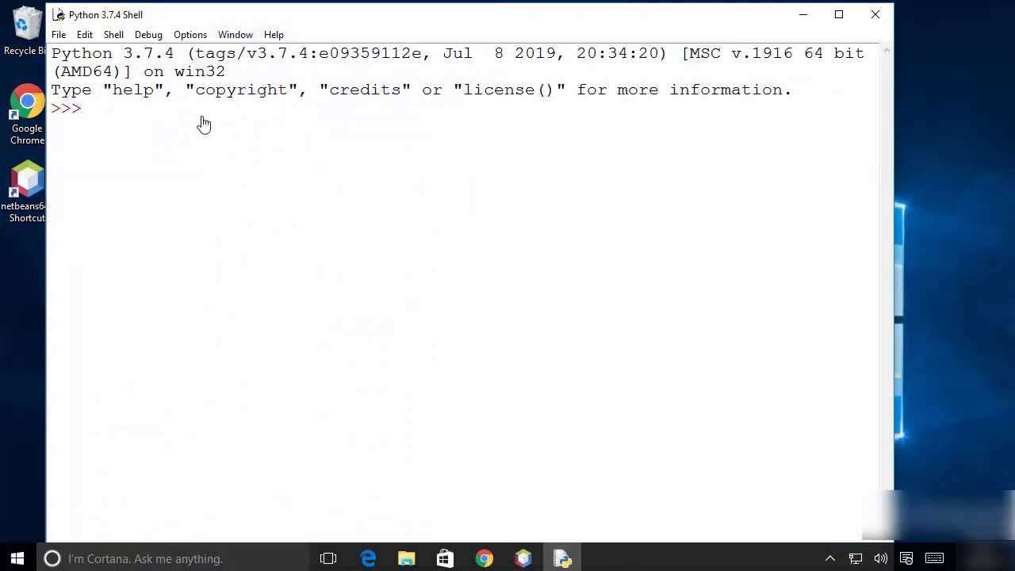
# Run print("Hello World") in the IDLE shell and close the shell window.
pyautogui.write('prin')
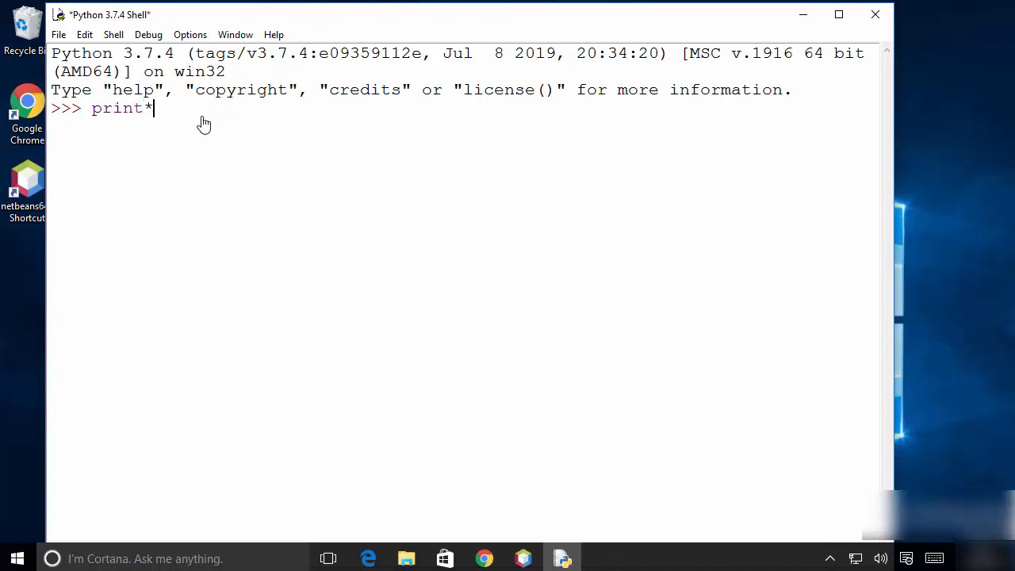
pyautogui.write('t("")')
pyautogui.write('Hello ')
pyautogui.write('World')
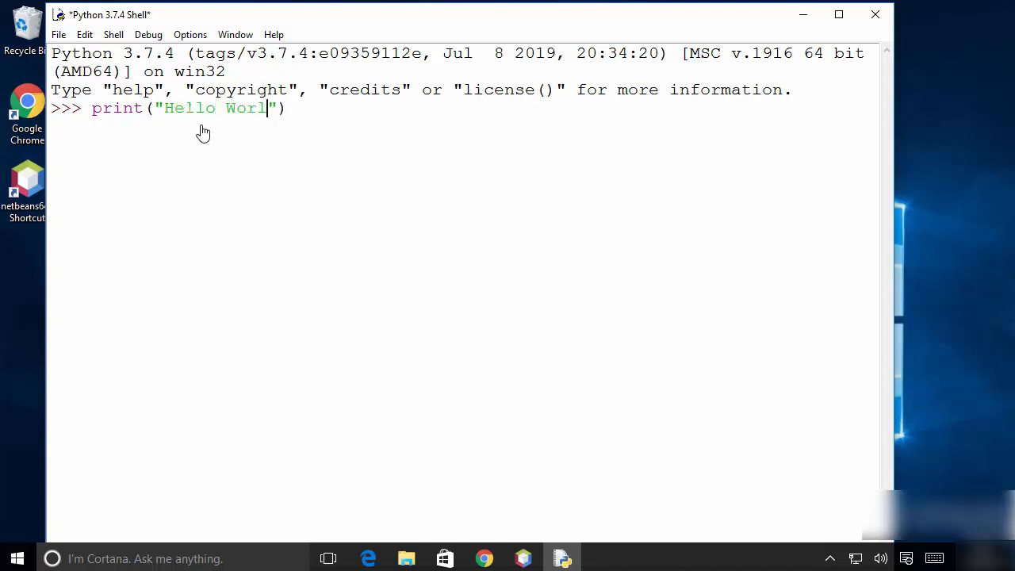
pyautogui.press('Return')
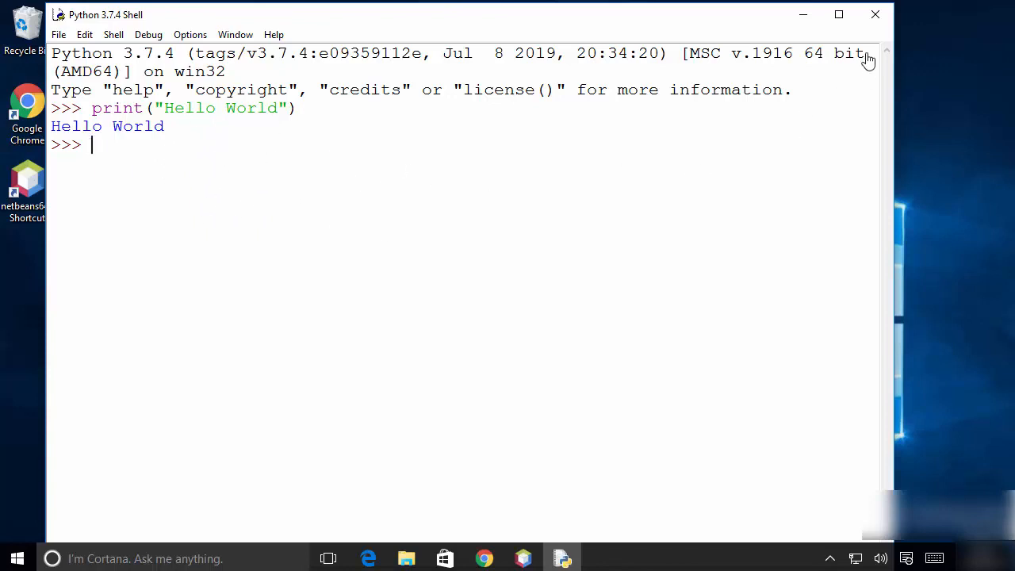
pyautogui.click(875, 14)
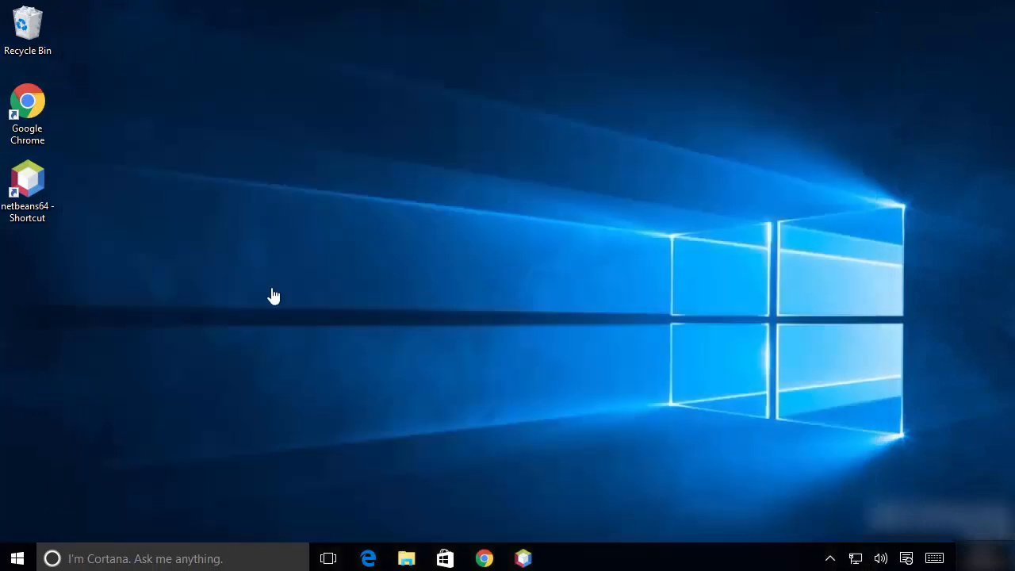
# Launch Python 3.7 (64-bit) from the recently added programs among all installed apps.
pyautogui.click(16, 560)
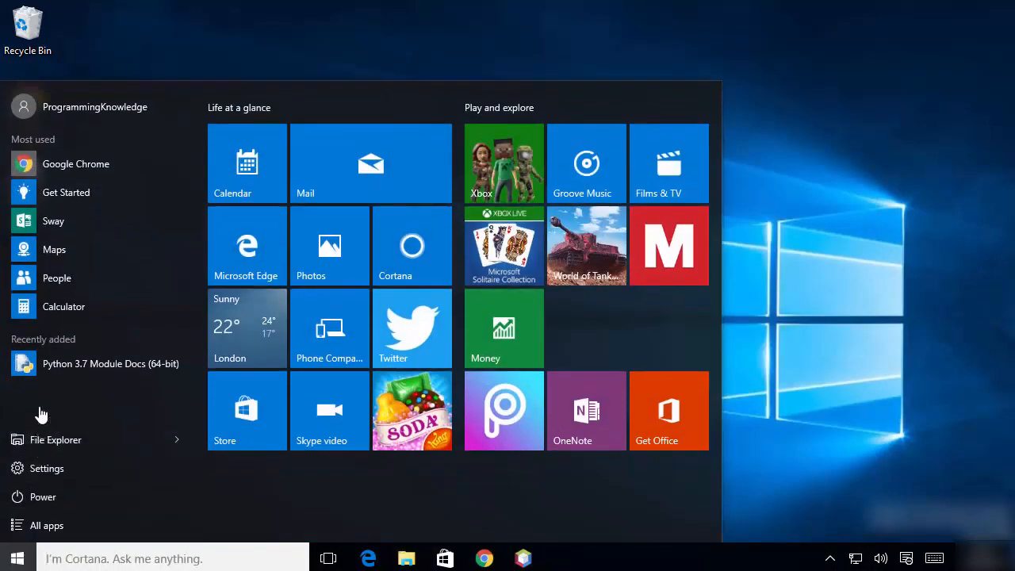
pyautogui.click(46, 525)
pyautogui.click(56, 213)
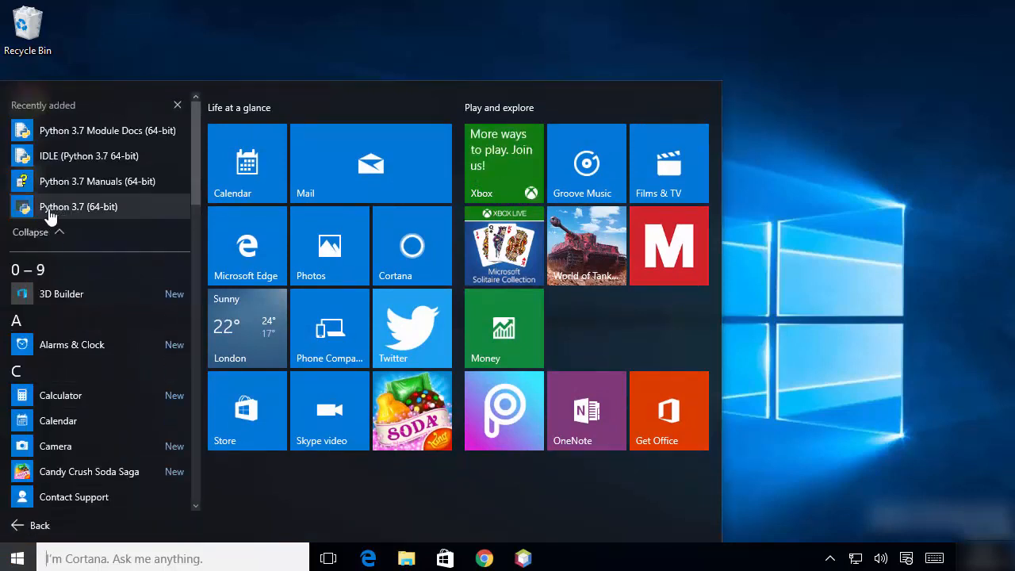
pyautogui.click(92, 217)
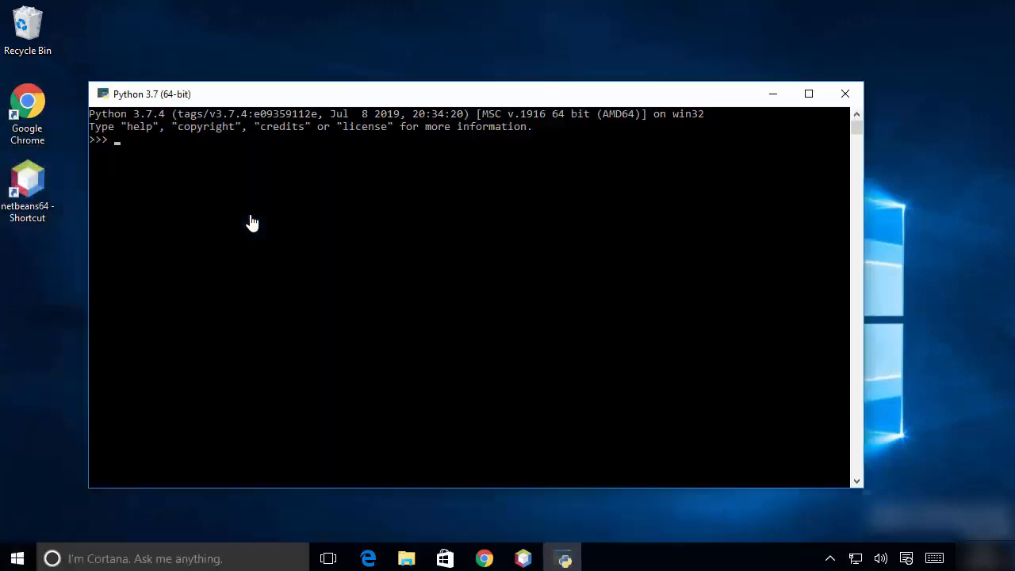
# Run print("Hello World") in the Python 3.7 console and close the console window.
pyautogui.click(252, 218)
pyautogui.write('print(')
pyautogui.write('"Hello World"')
pyautogui.press('Return')
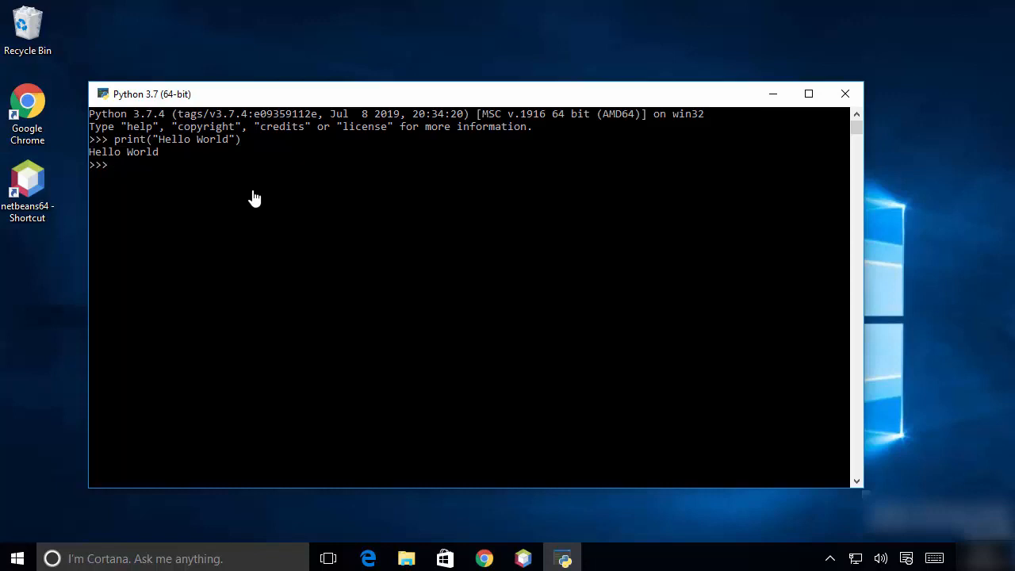
pyautogui.click(847, 95)
# Open a regular Command Prompt and start the Python interpreter with the python command.
pyautogui.rightClick(17, 559)
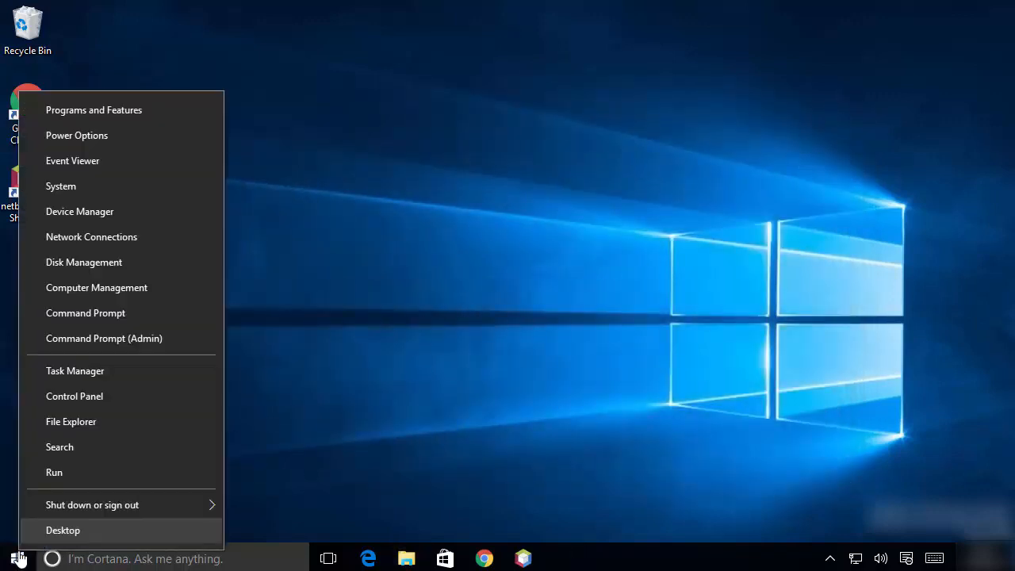
pyautogui.click(311, 398)
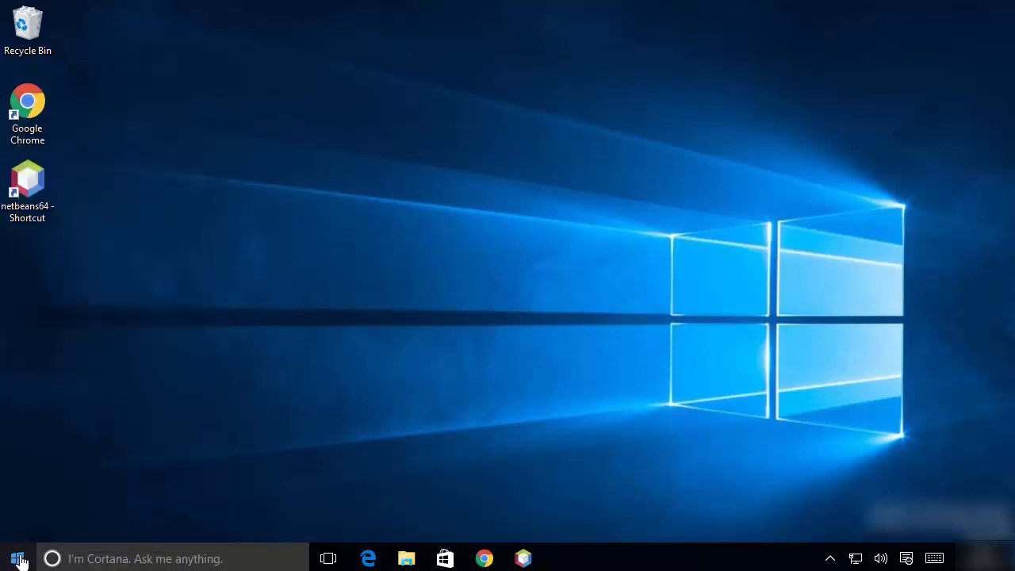
pyautogui.rightClick(18, 559)
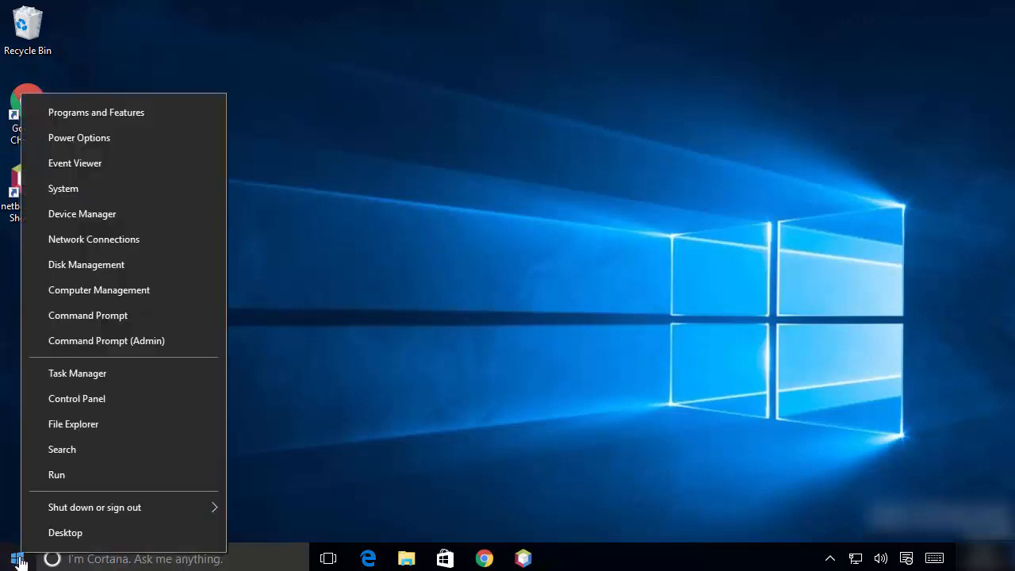
pyautogui.click(77, 325)
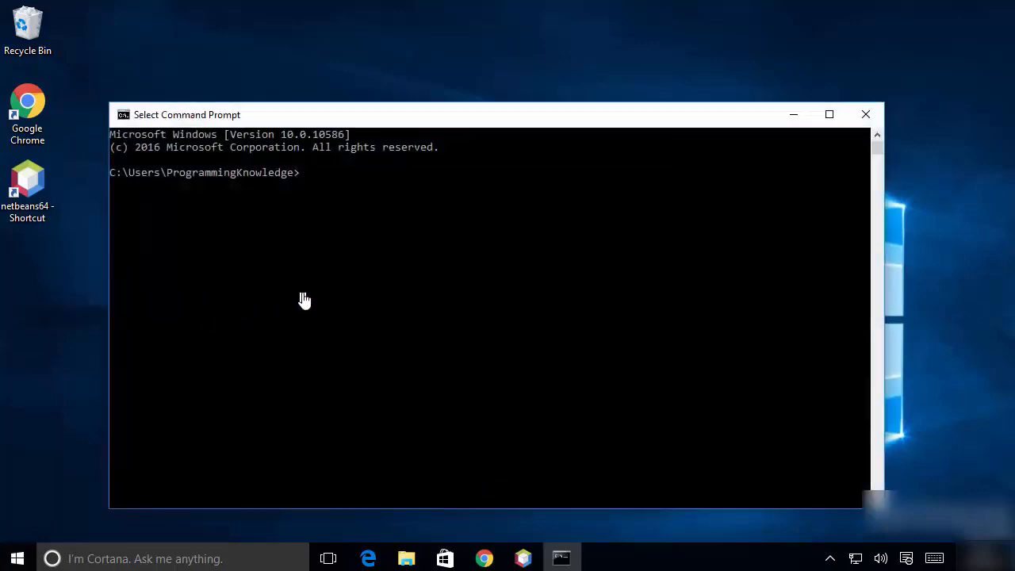
pyautogui.write('python')
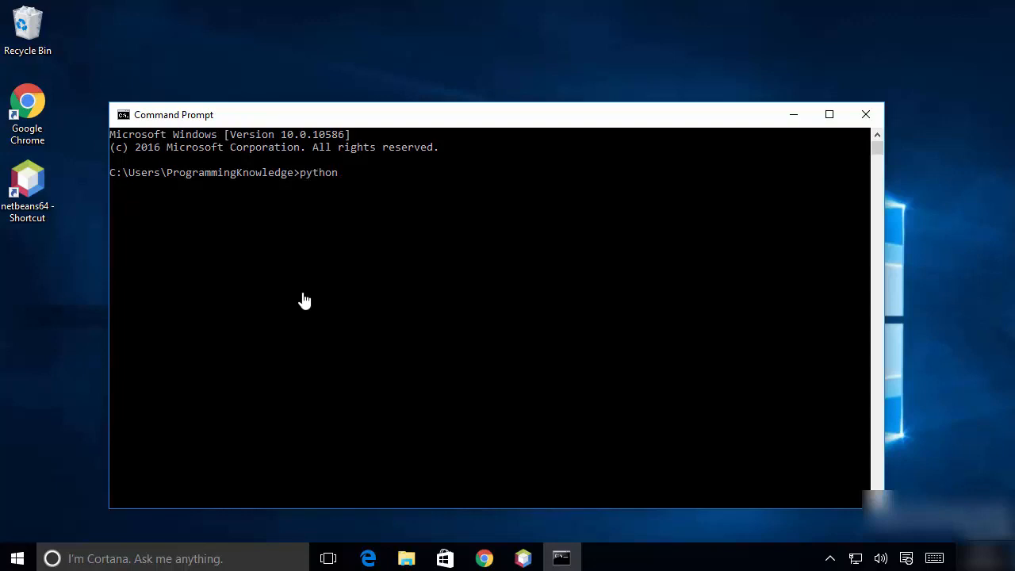
pyautogui.press('Return')
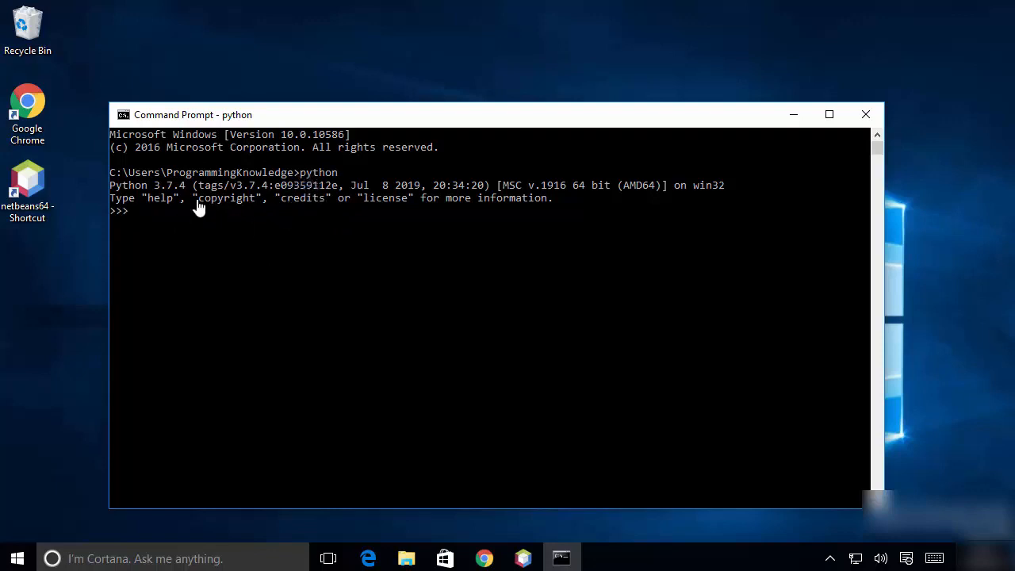
# Run print("Hello World") in the Python interpreter inside the Command Prompt.
pyautogui.click(177, 236)
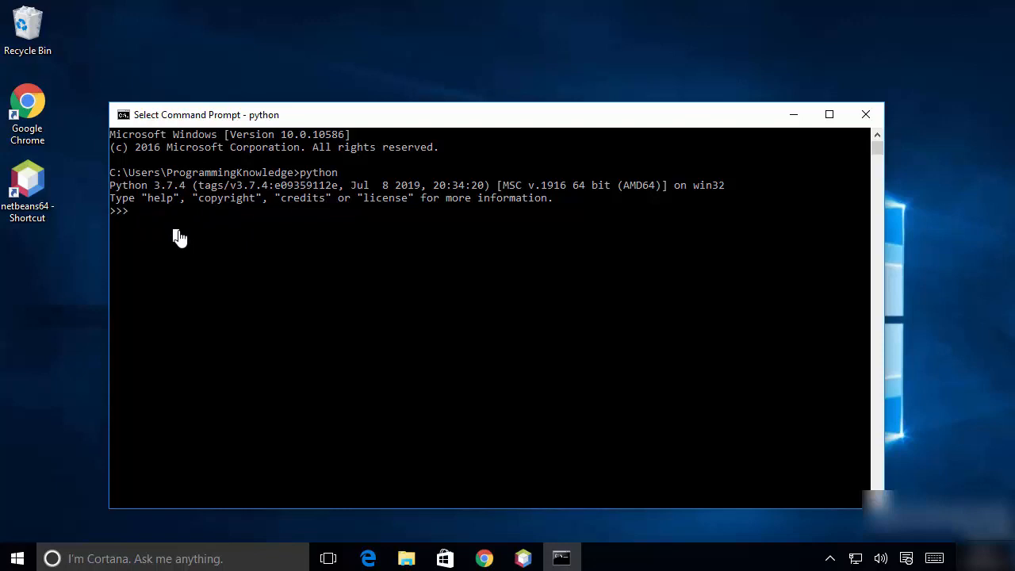
pyautogui.write('print(')
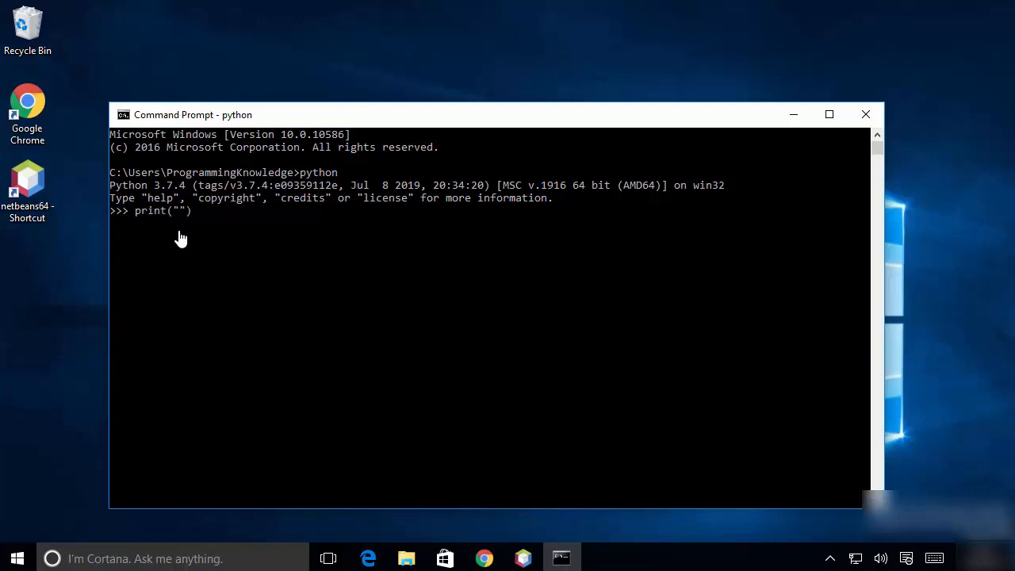
pyautogui.write('Hello World')
pyautogui.press('Return')
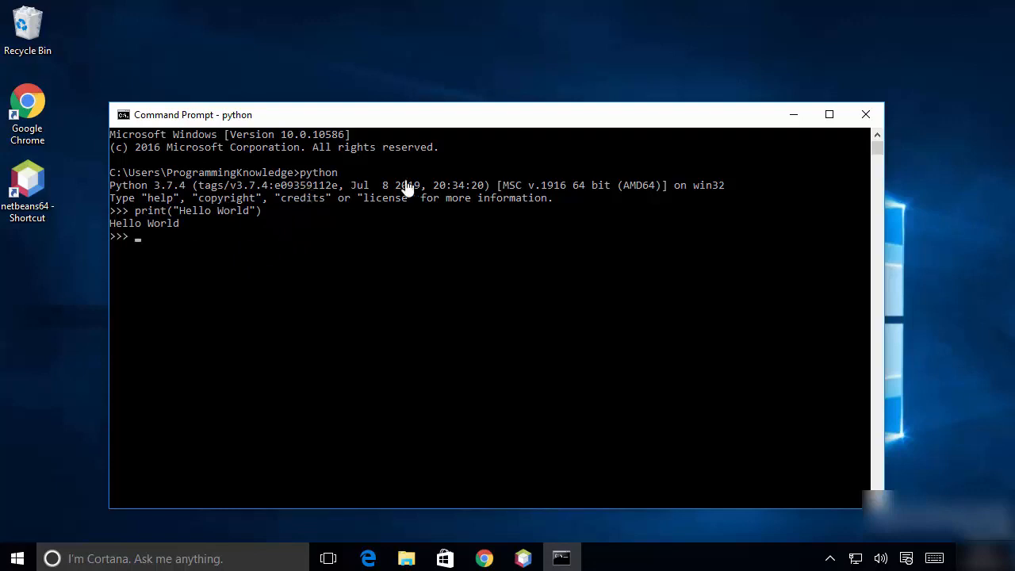
# Try quit without parentheses, exit the Python interpreter with quit(), and highlight the Ctrl-Z alternative in the output.
pyautogui.click(537, 284)
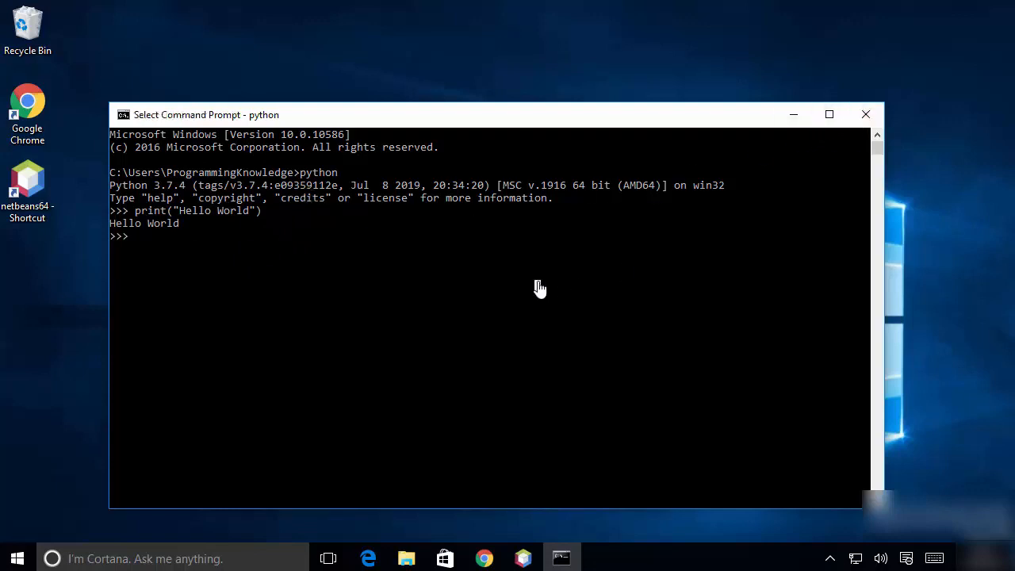
pyautogui.press('Escape')
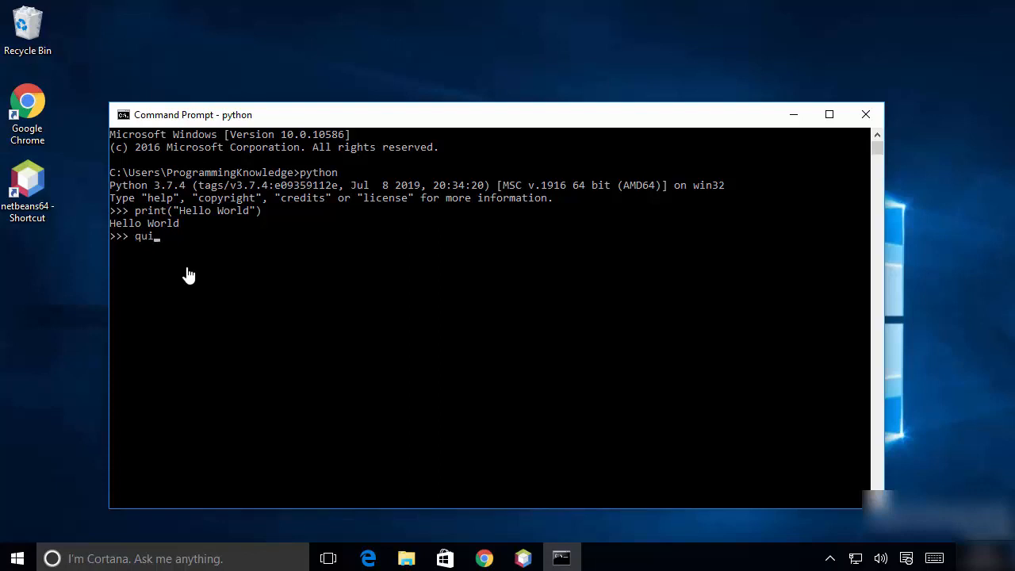
pyautogui.write('quit')
pyautogui.press('Return')
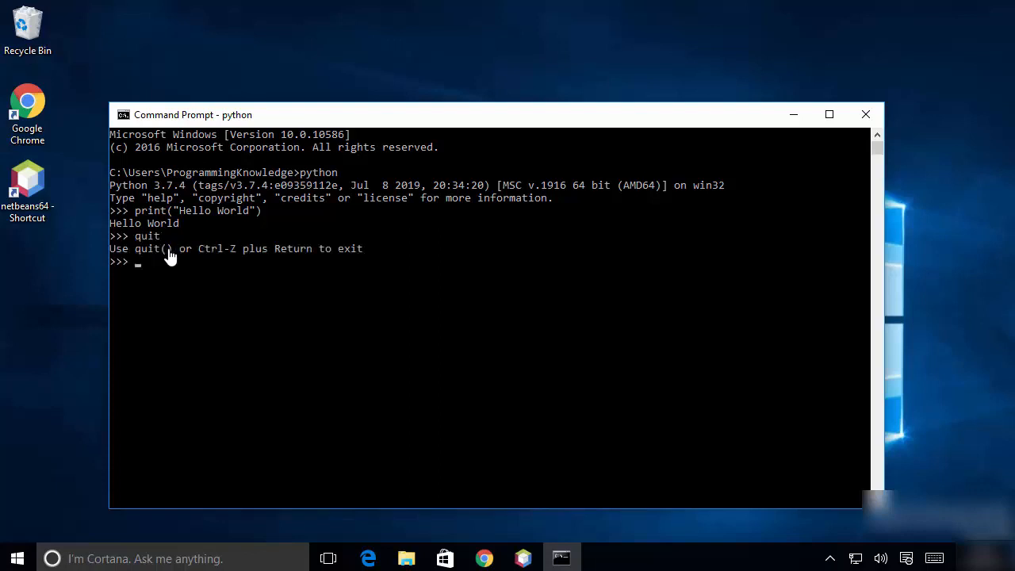
pyautogui.click(169, 265)
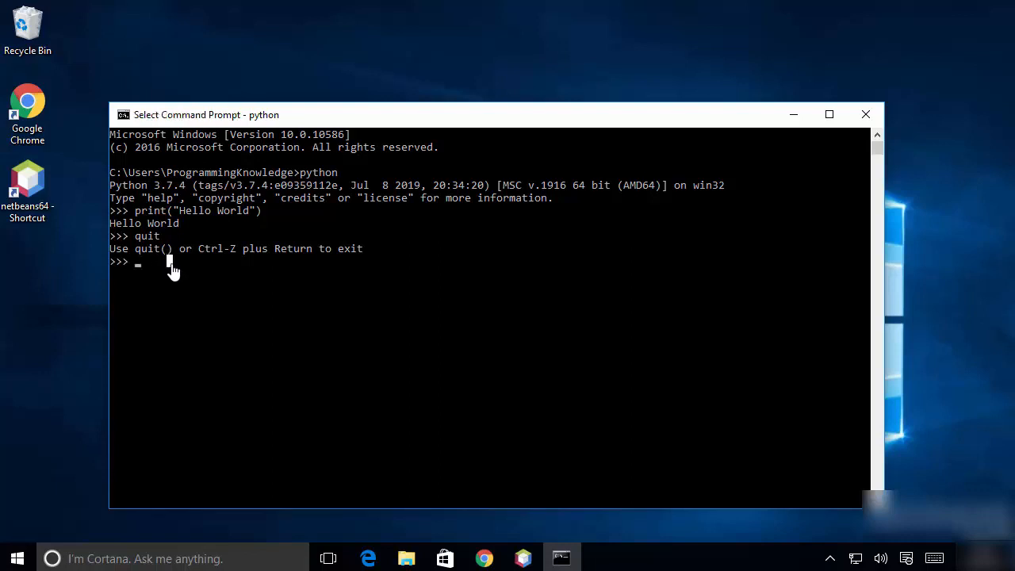
pyautogui.write('quit(')
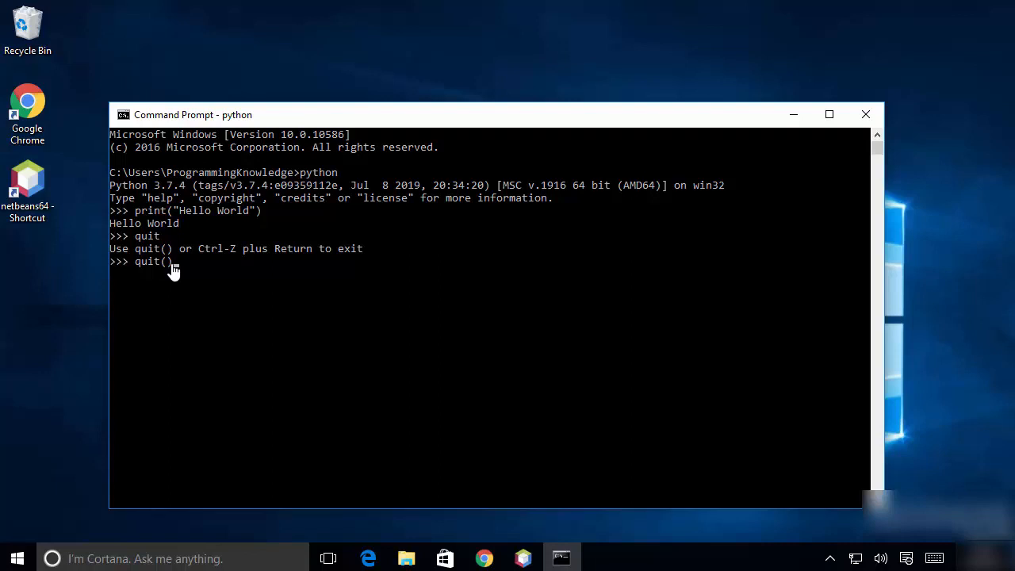
pyautogui.press('Return')
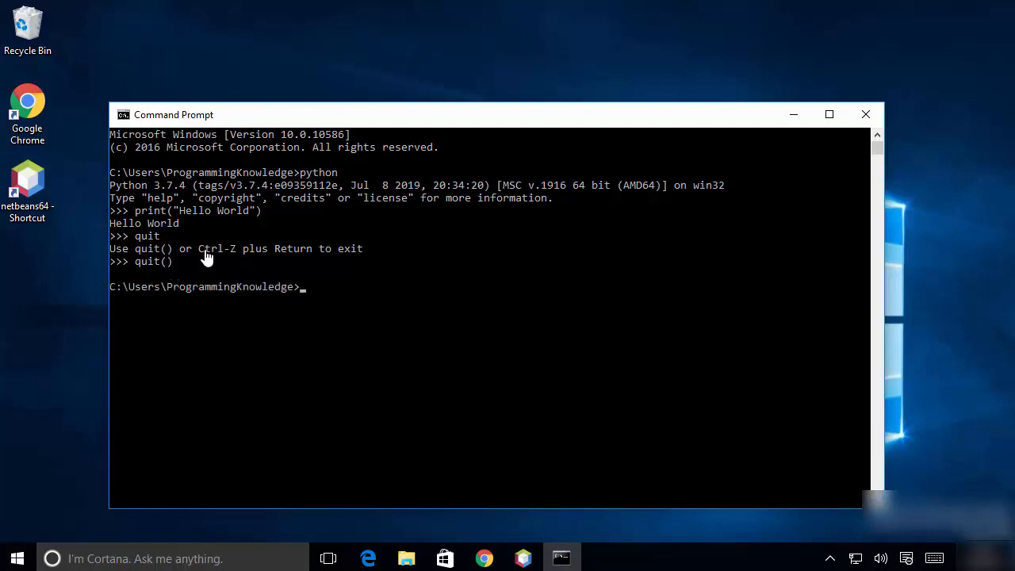
pyautogui.moveTo(199, 250); pyautogui.dragTo(232, 250)
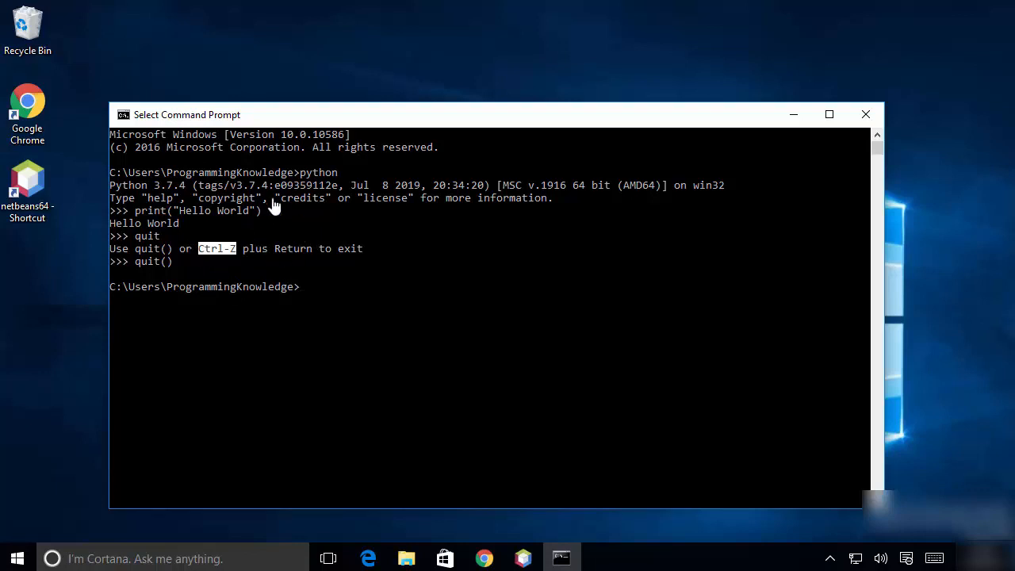
# Check the installed pip version with pip --version and close the Command Prompt.
pyautogui.click(317, 290)
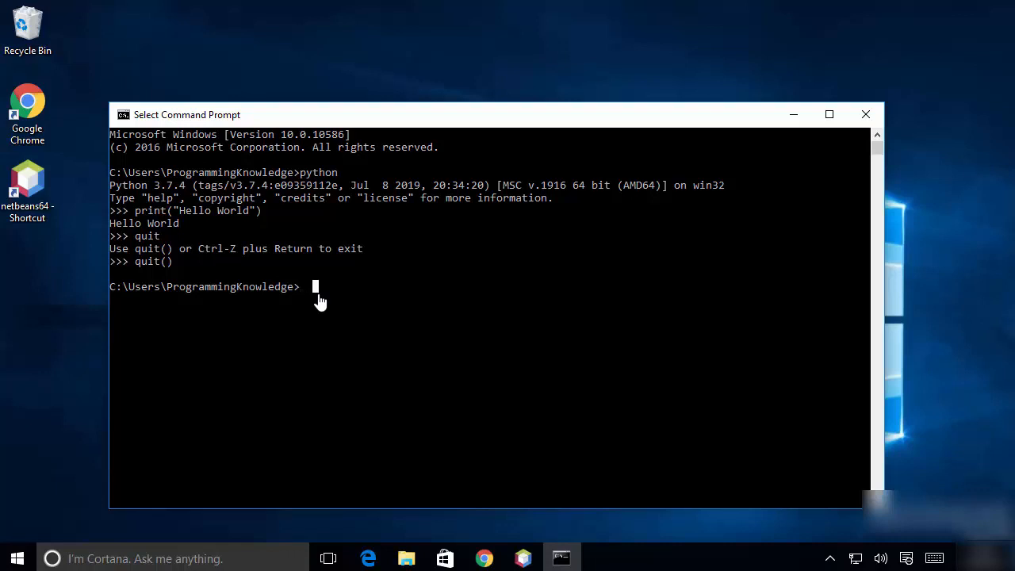
pyautogui.write('pip')
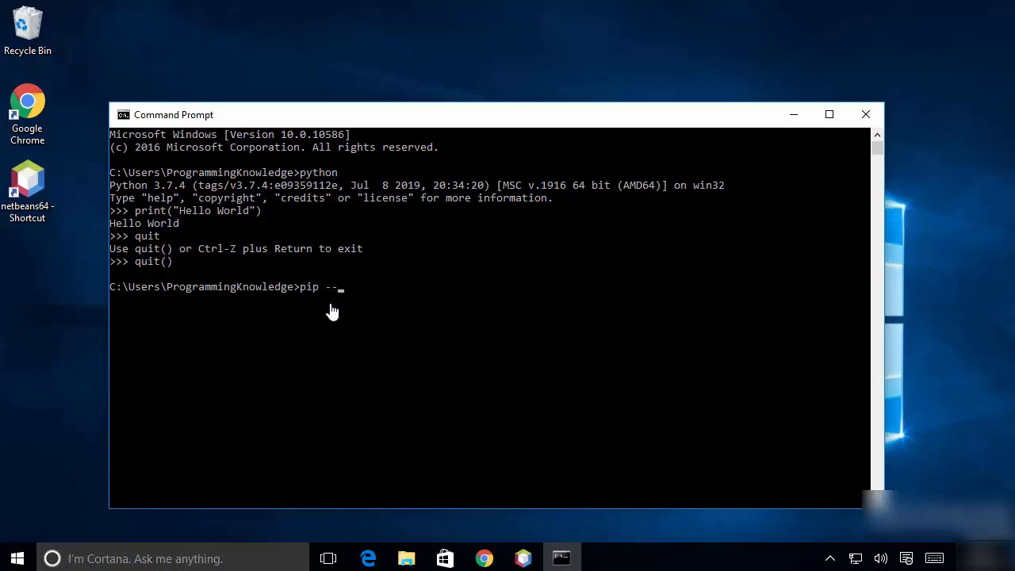
pyautogui.write('--version')
pyautogui.press('Return')
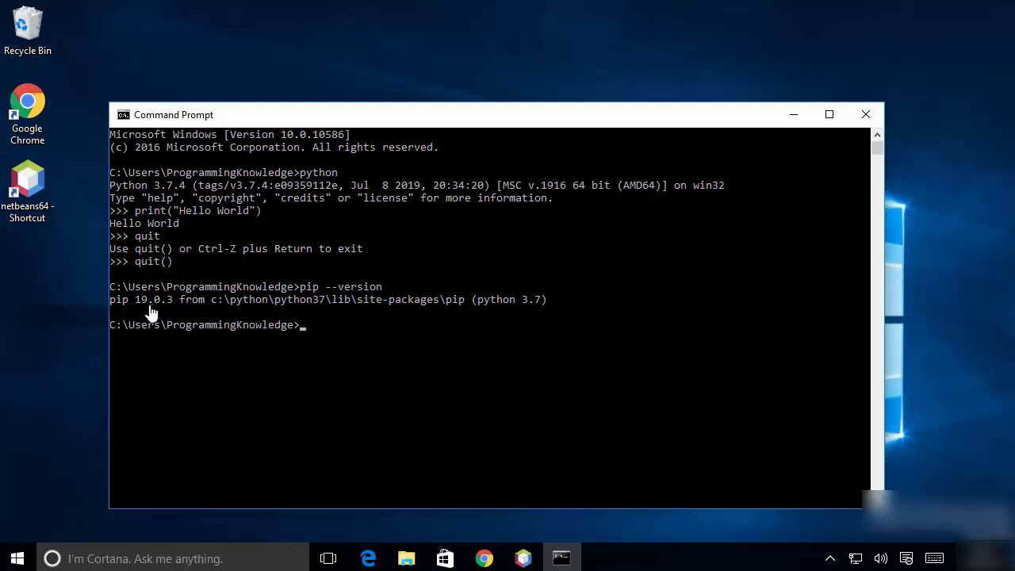
pyautogui.click(253, 352)
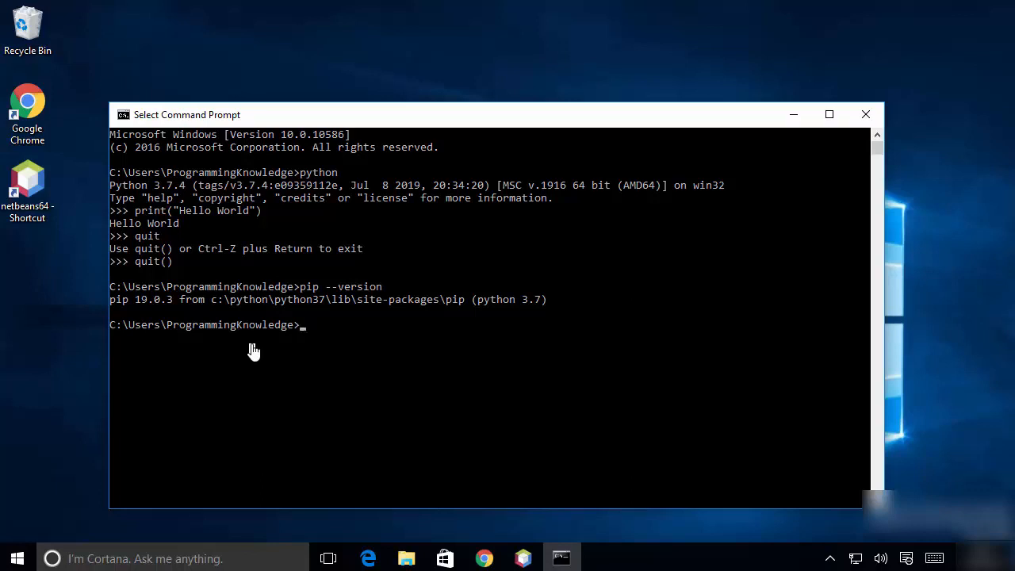
pyautogui.click(864, 118)
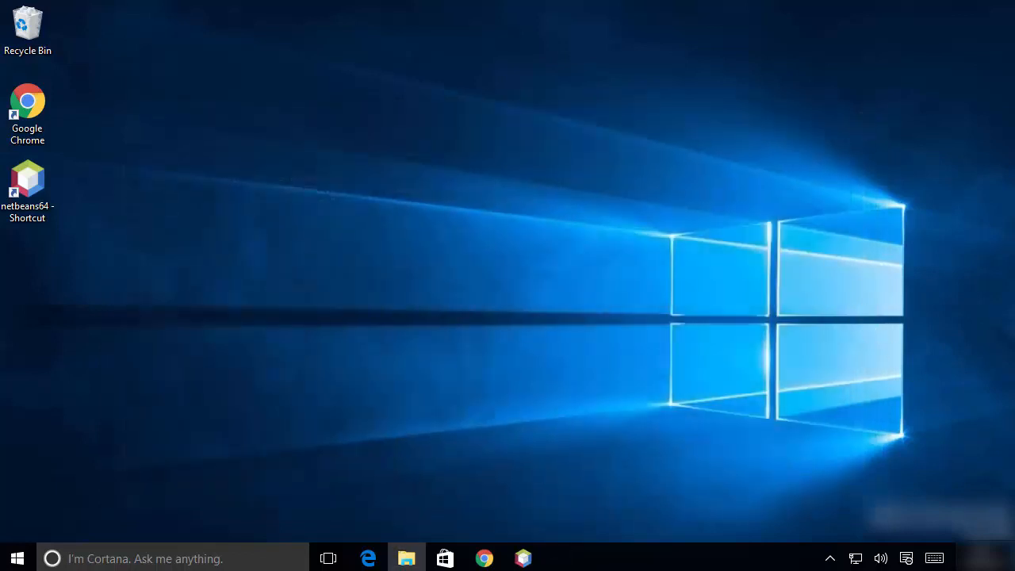